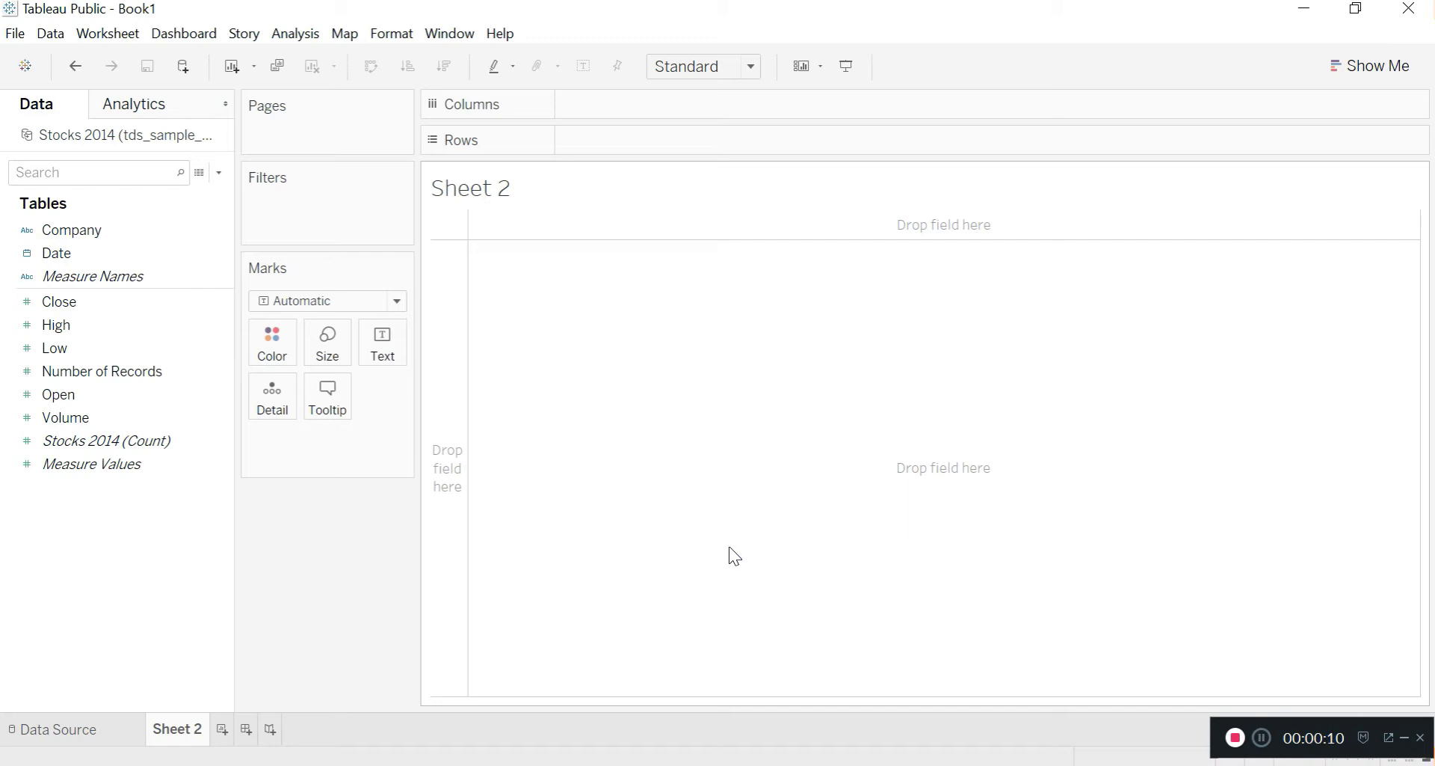
Step: Plot the sum of High by year of Date on Sheet 2 and color the marks by Company
click(153, 372)
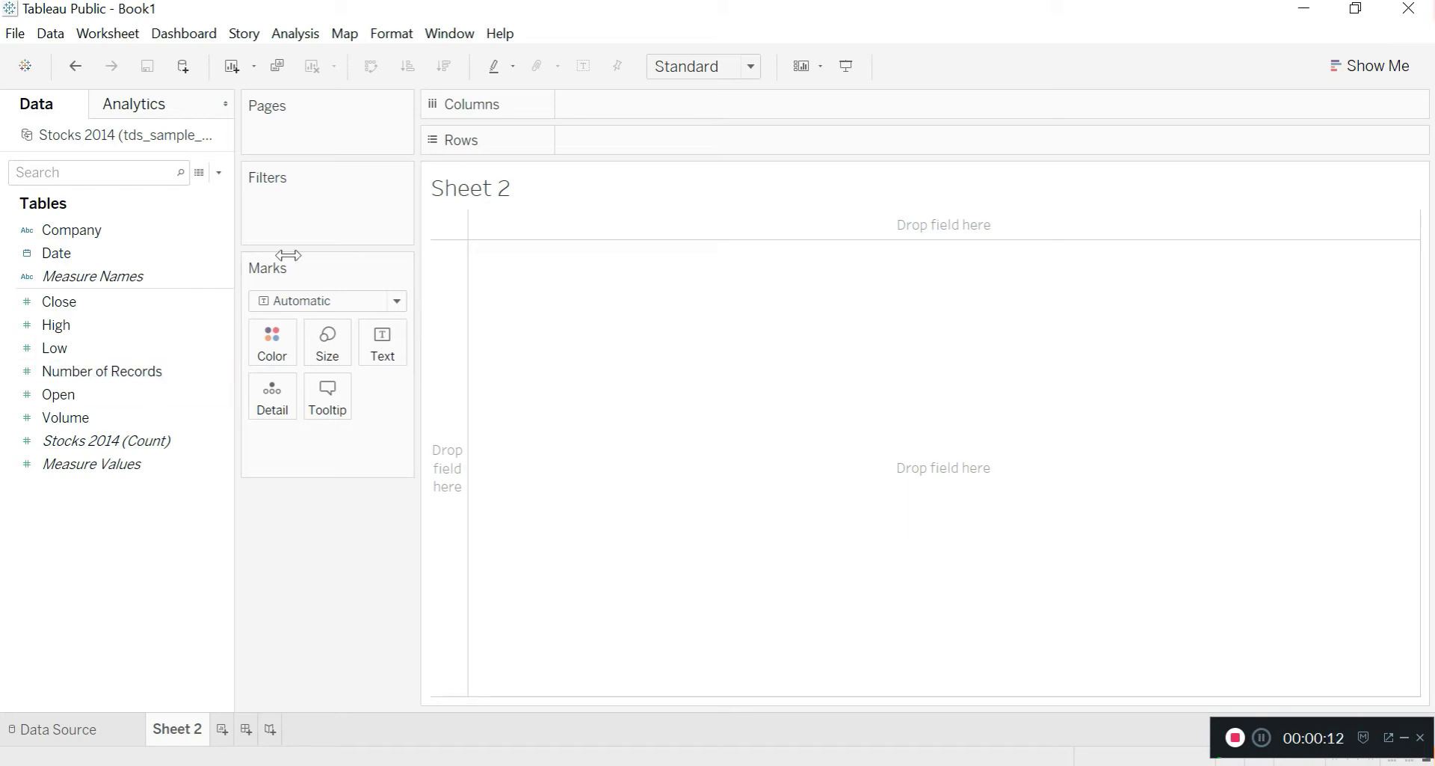
click(134, 329)
click(86, 351)
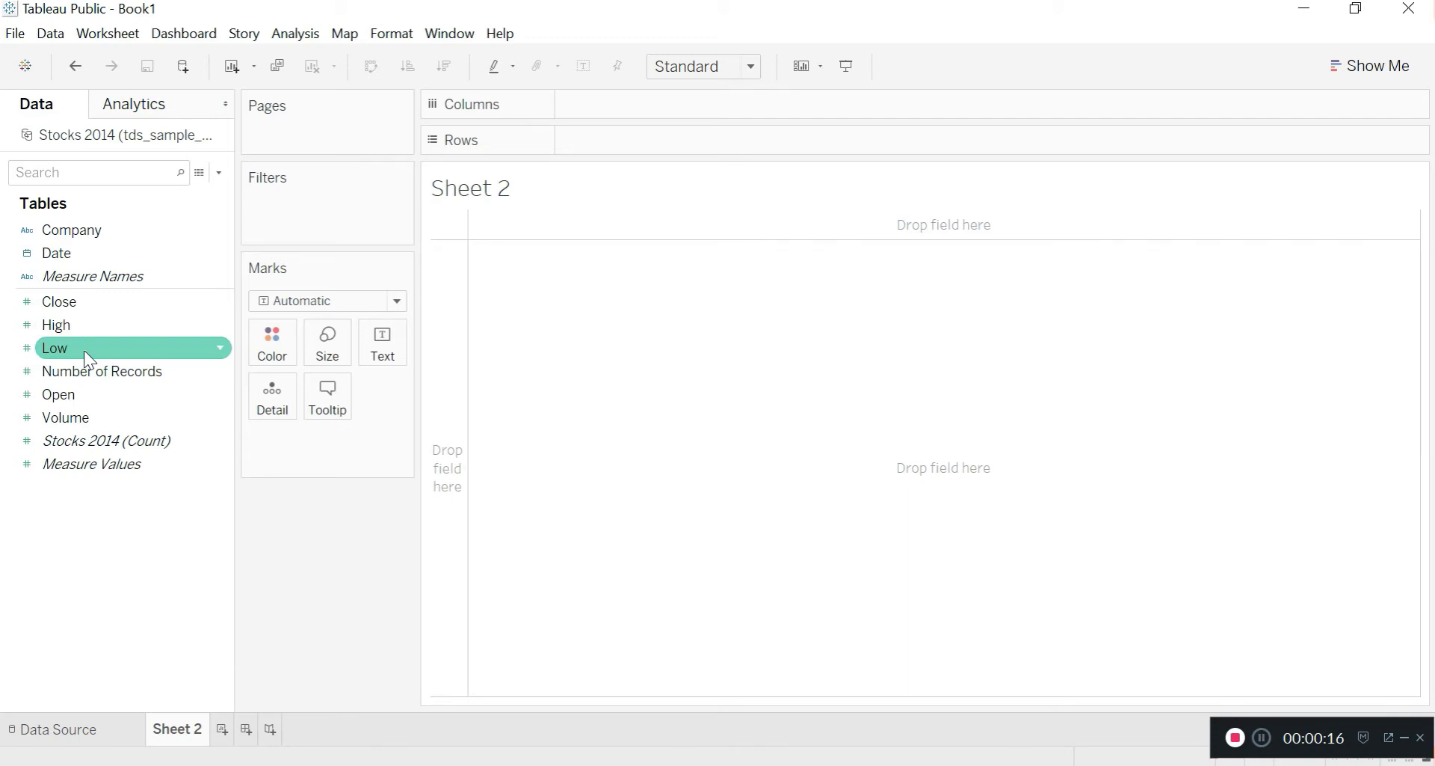
click(80, 323)
drag(80, 323, 430, 329)
click(160, 275)
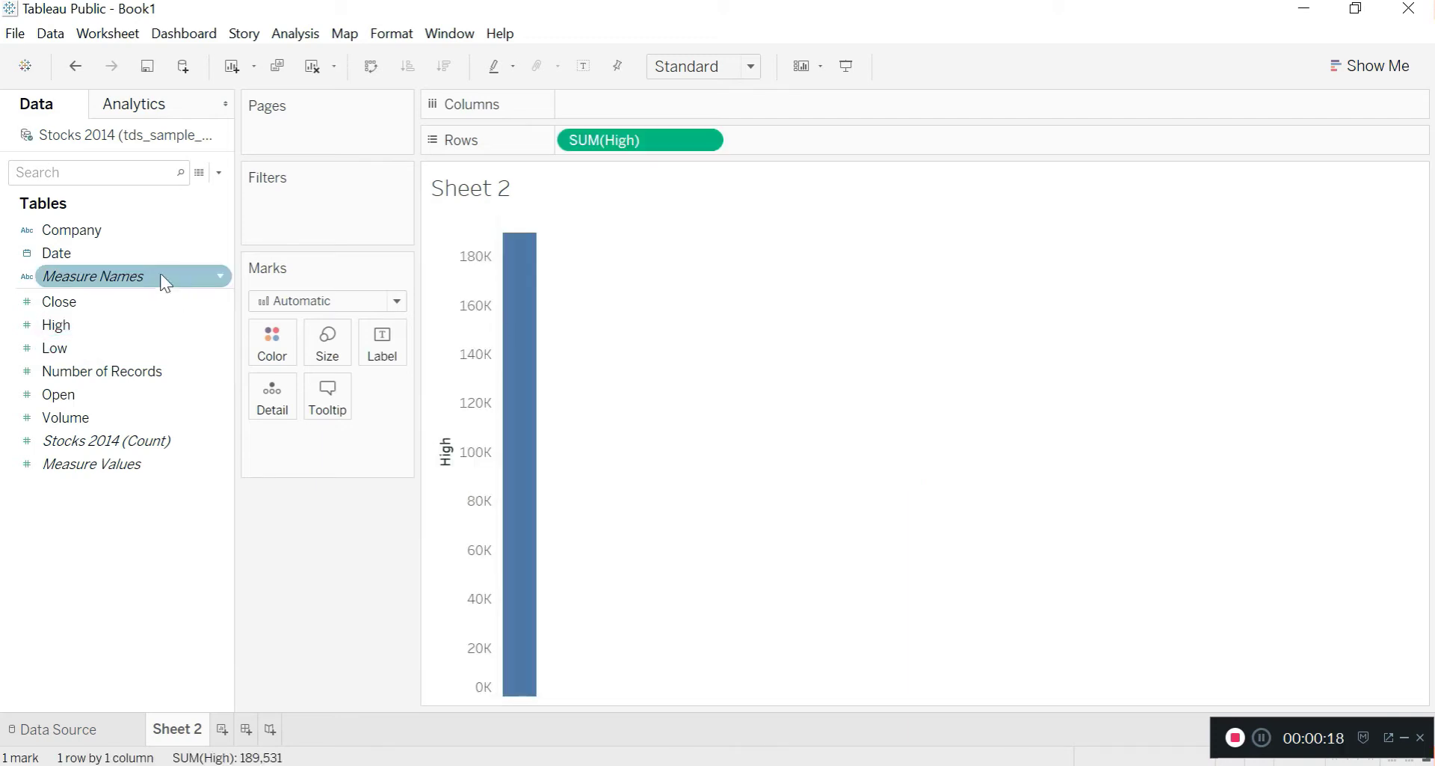
double_click(85, 252)
click(90, 231)
drag(104, 232, 282, 351)
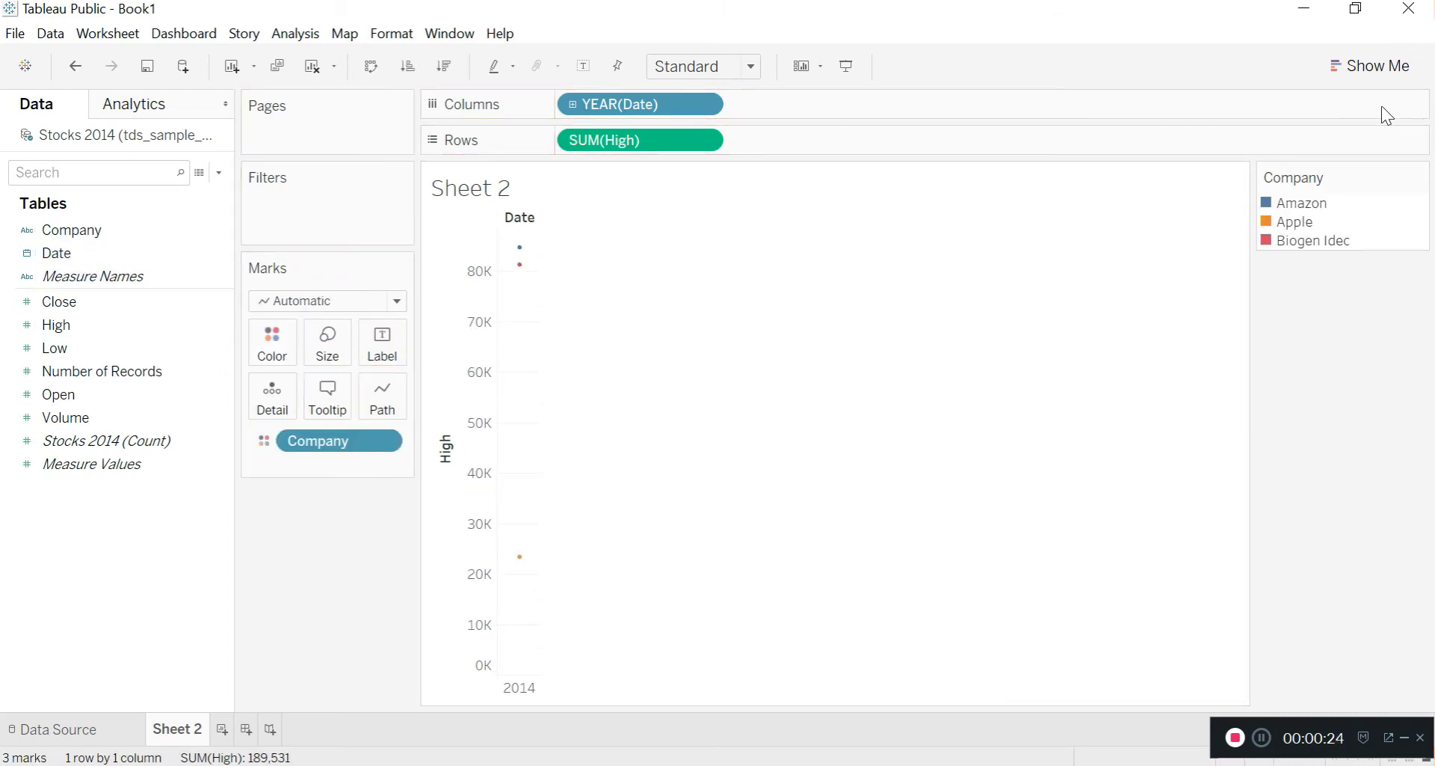
Step: Convert the view to vertical bars with Company after the year on Columns and High on Rows, and color them by Company
click(1362, 66)
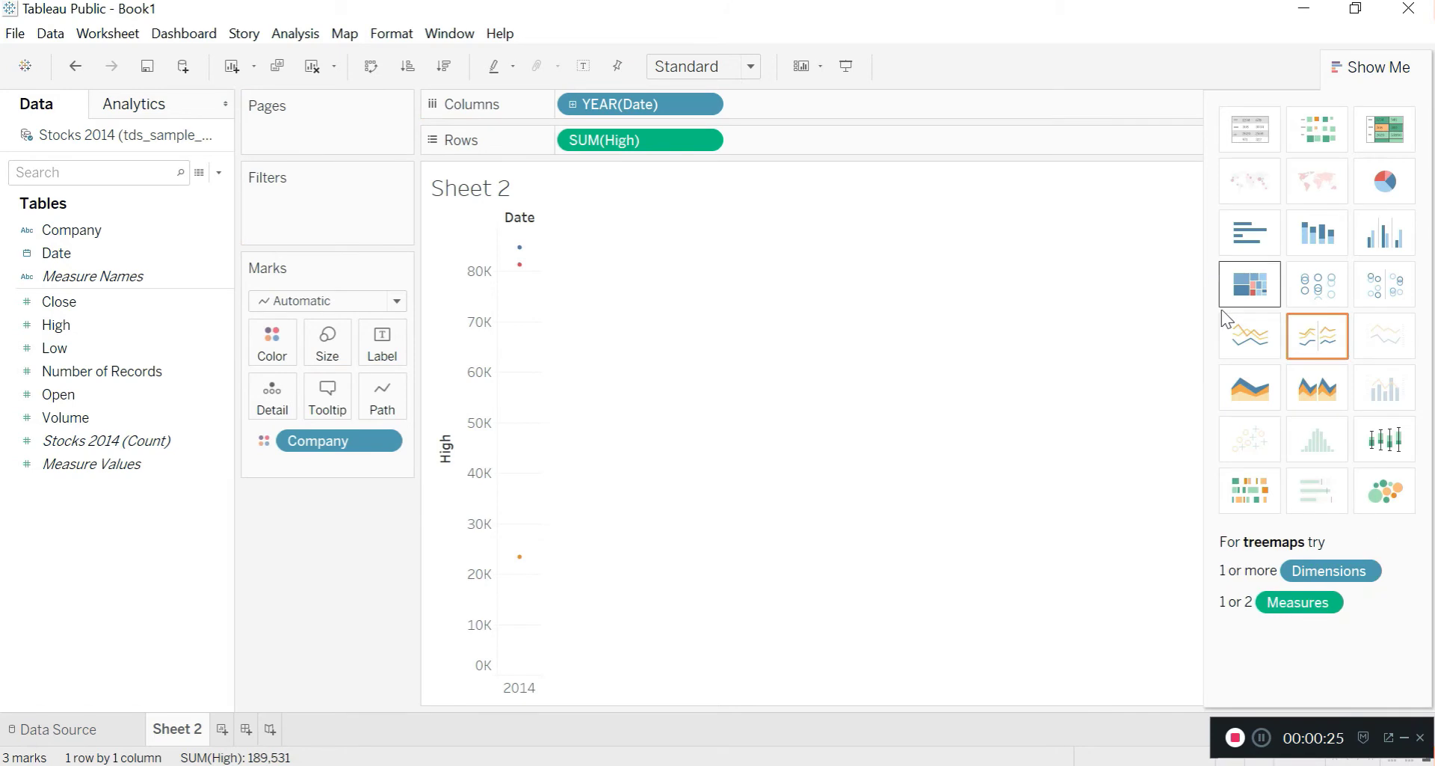
click(1260, 236)
drag(800, 105, 806, 153)
drag(670, 140, 817, 109)
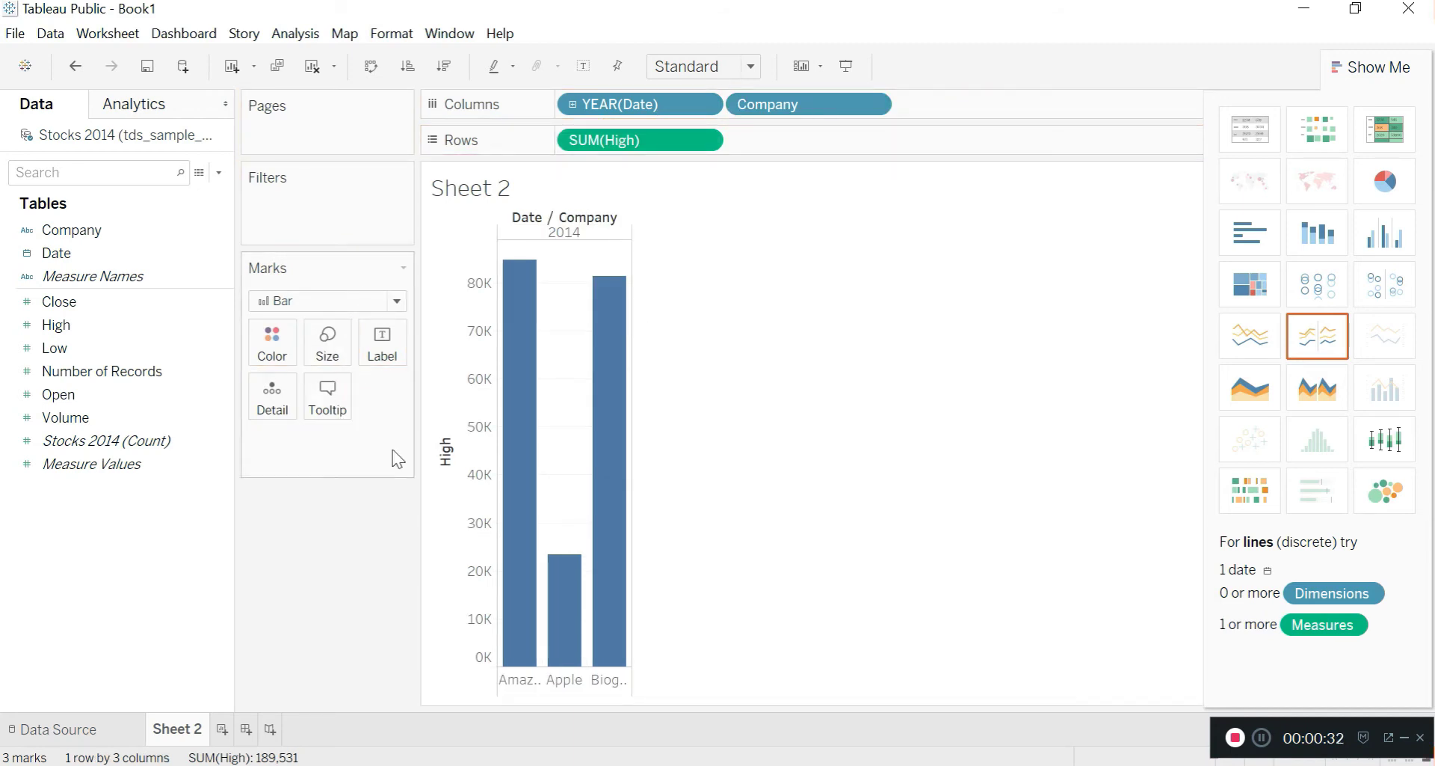
drag(100, 230, 289, 361)
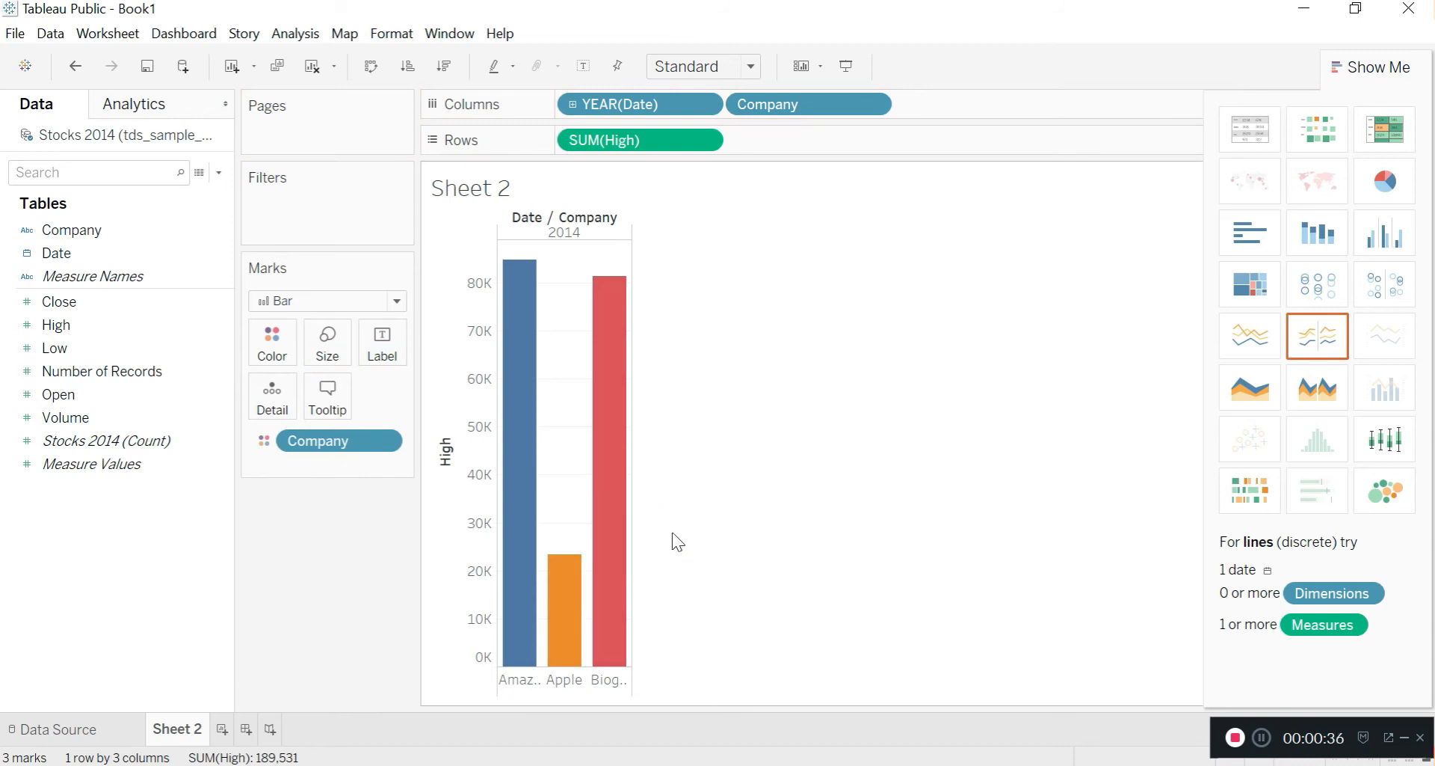
Step: Add a Company filter with Amazon, Apple and Biogen Idec included, and make sure its filter control is shown
drag(82, 231, 275, 204)
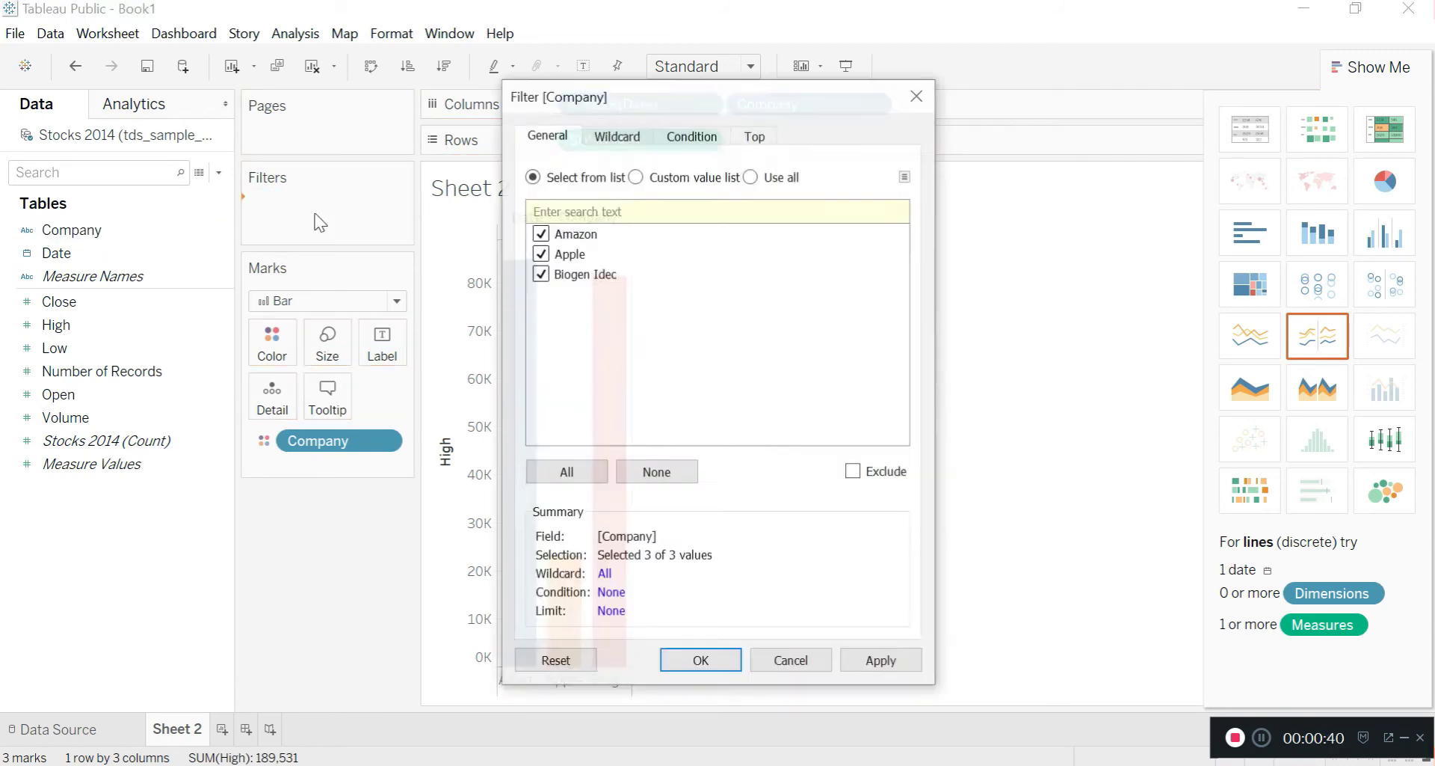
click(722, 669)
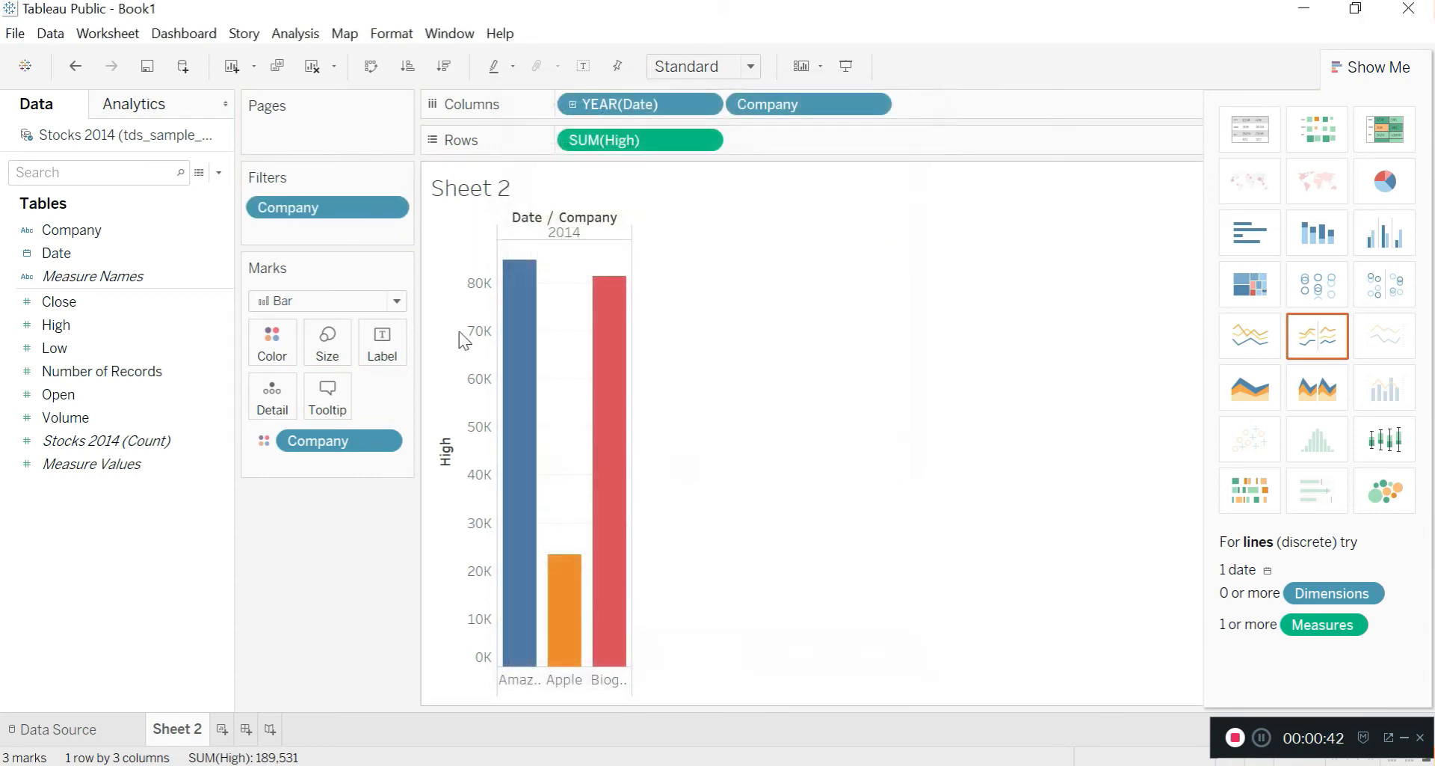
click(390, 208)
click(400, 208)
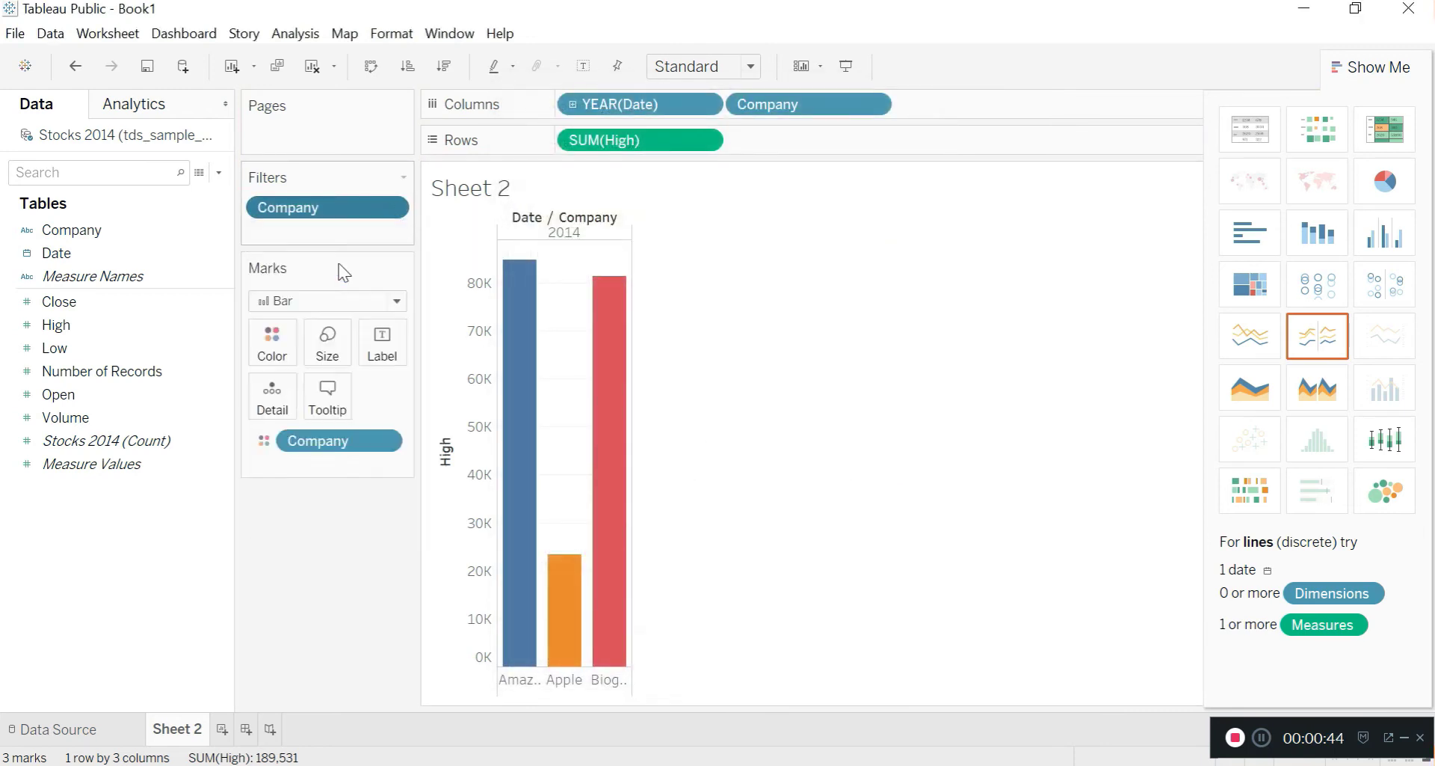
click(398, 214)
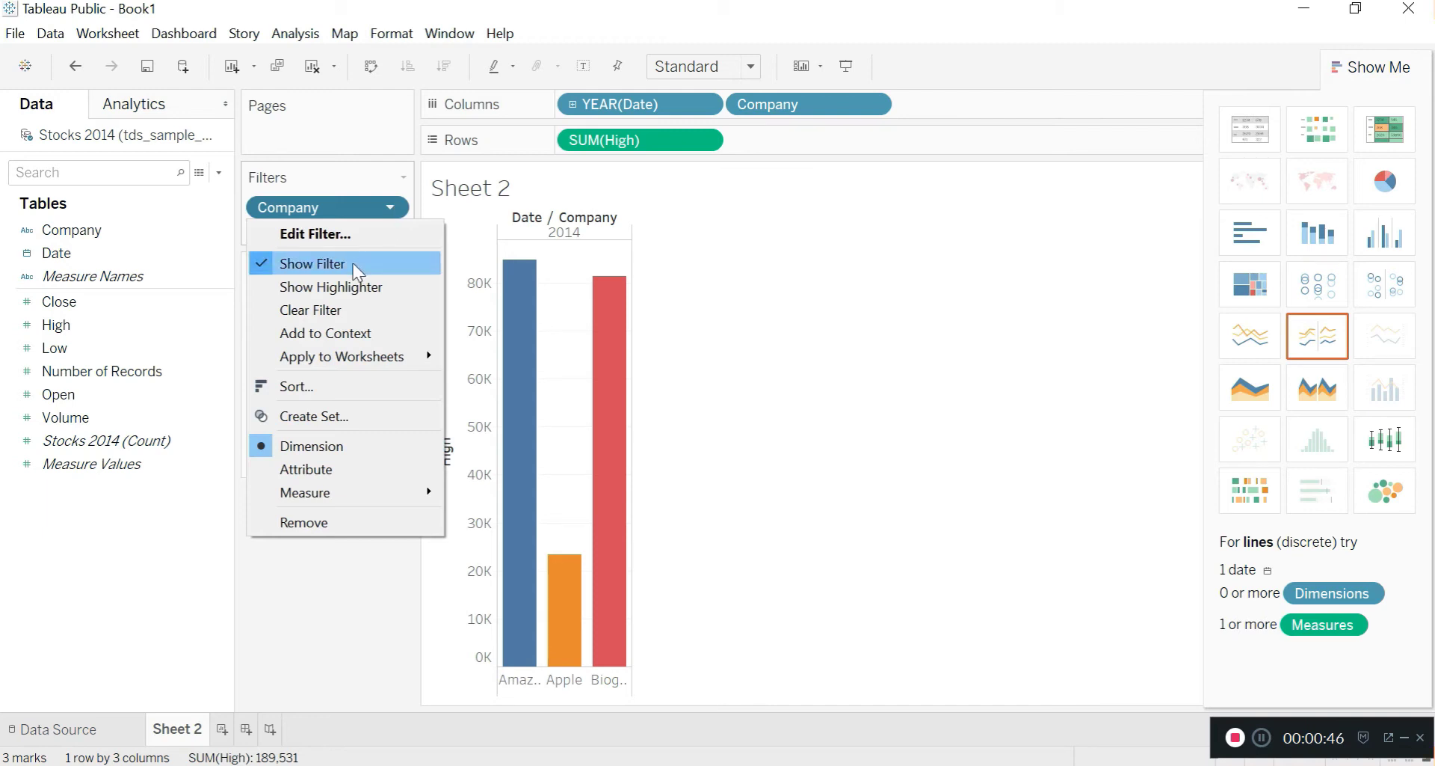
click(900, 337)
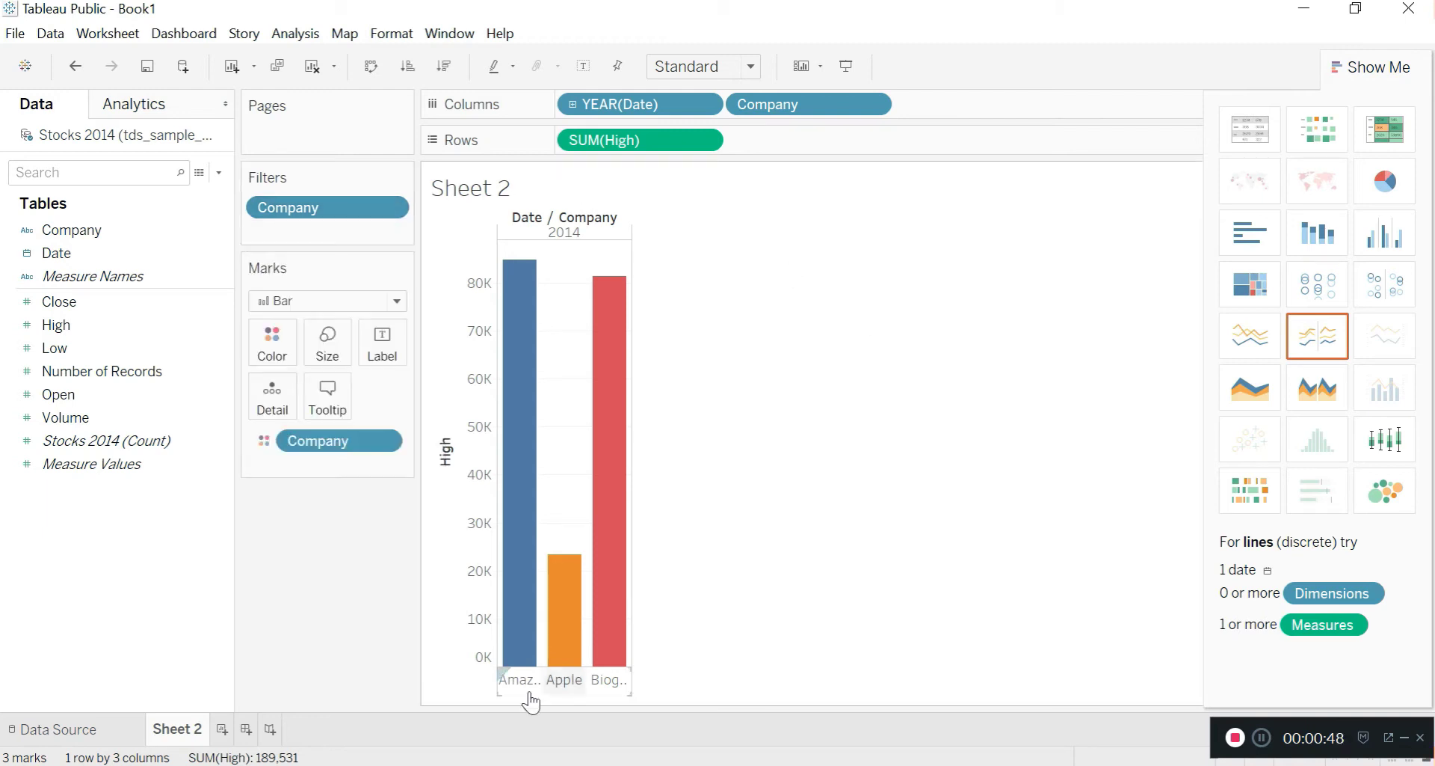
Step: Create a new worksheet and plot the sum of Low by year of Date as a horizontal bar
click(222, 731)
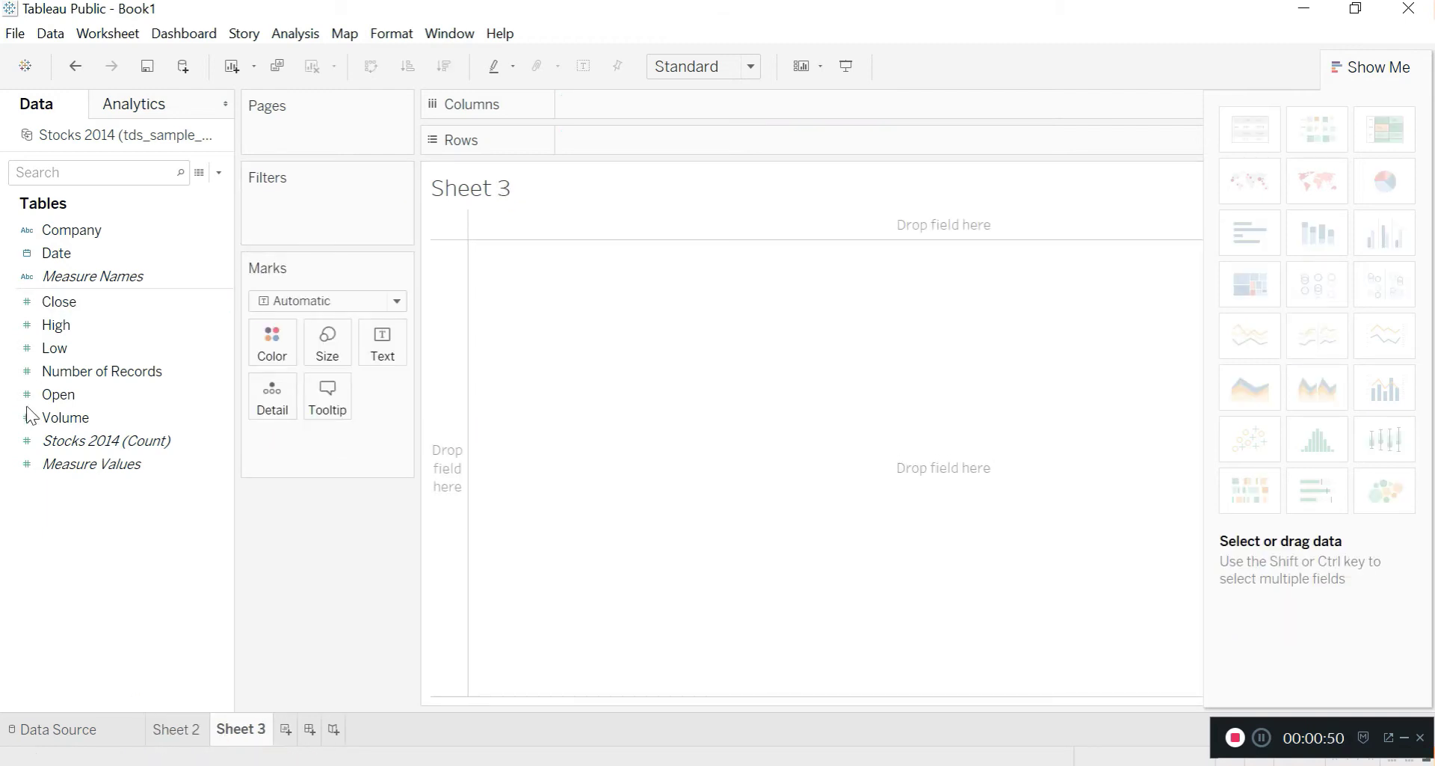
double_click(72, 349)
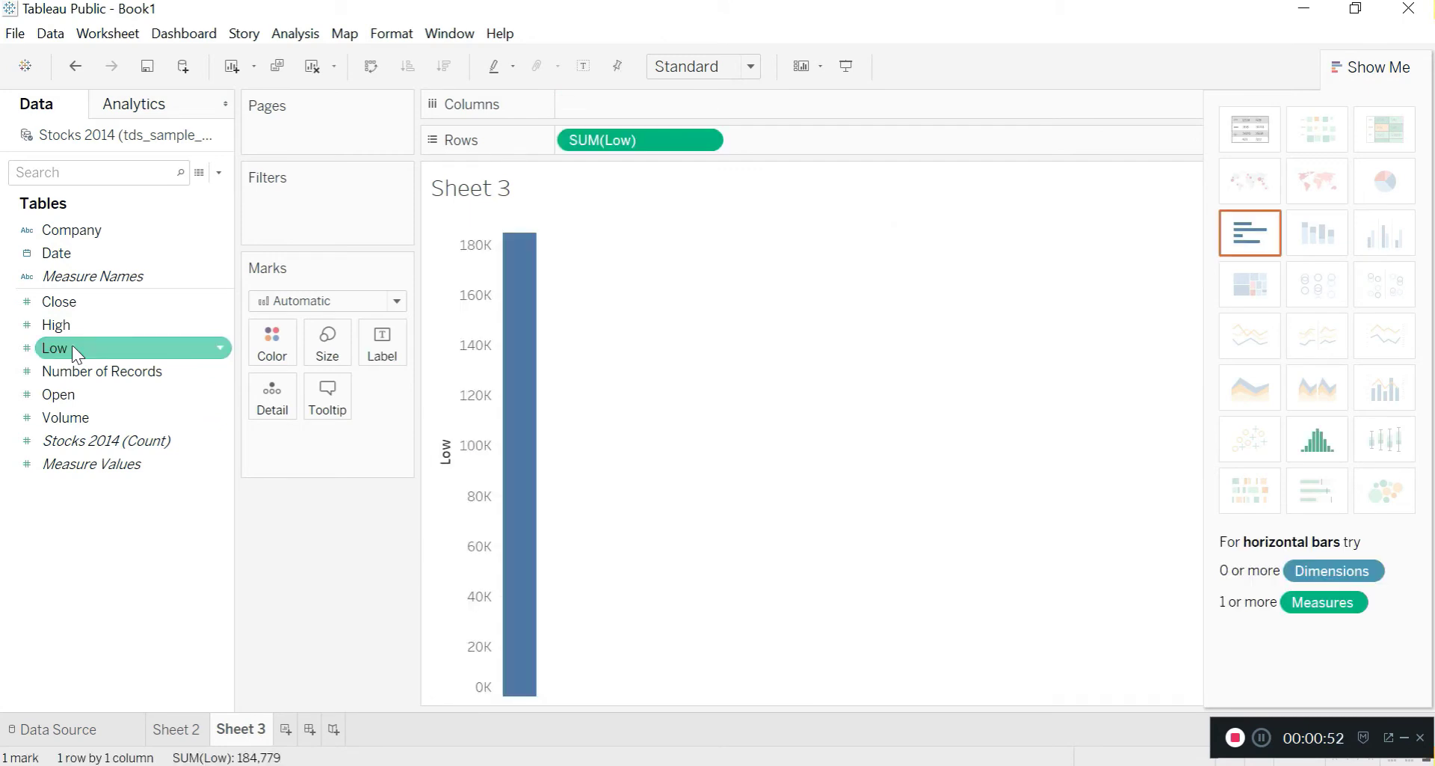
double_click(83, 253)
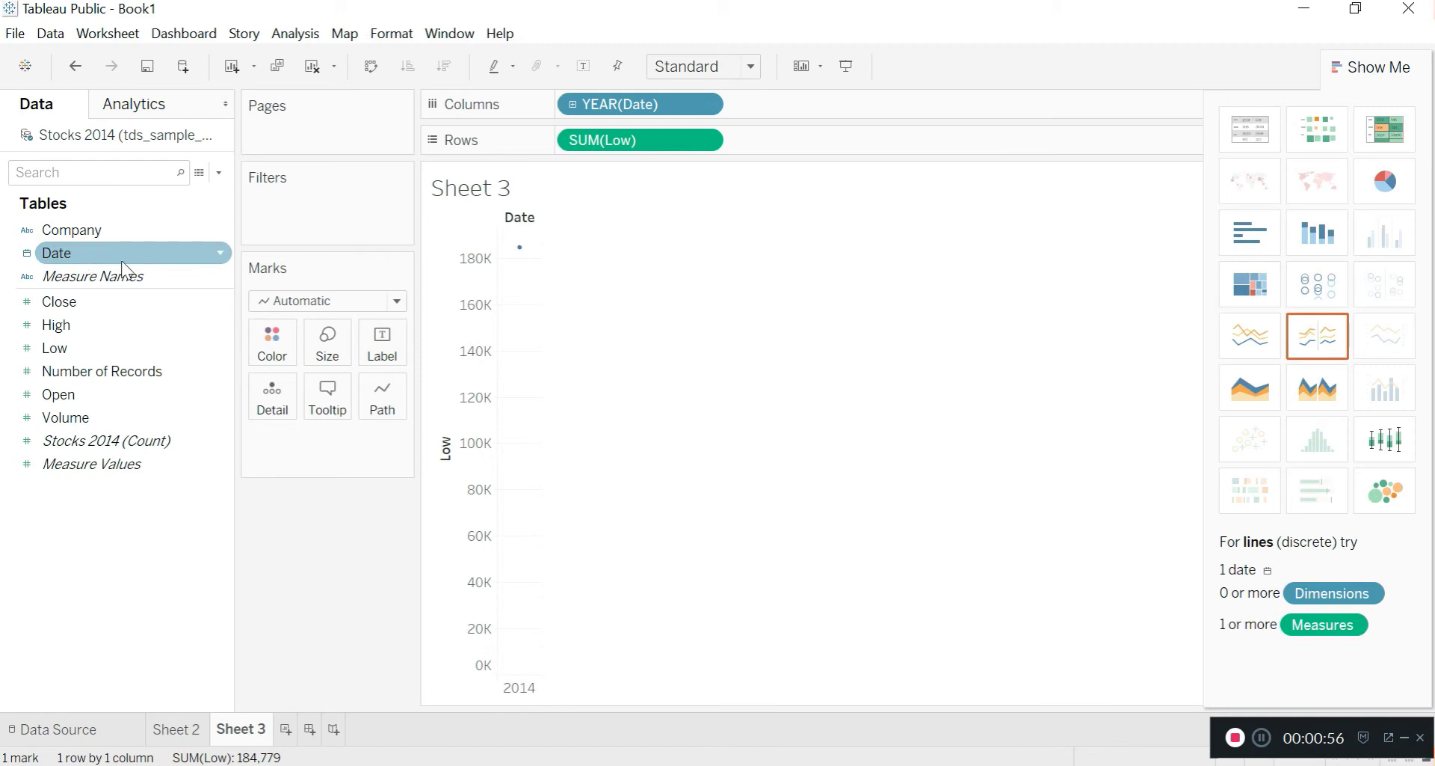
key(ctrl+w)
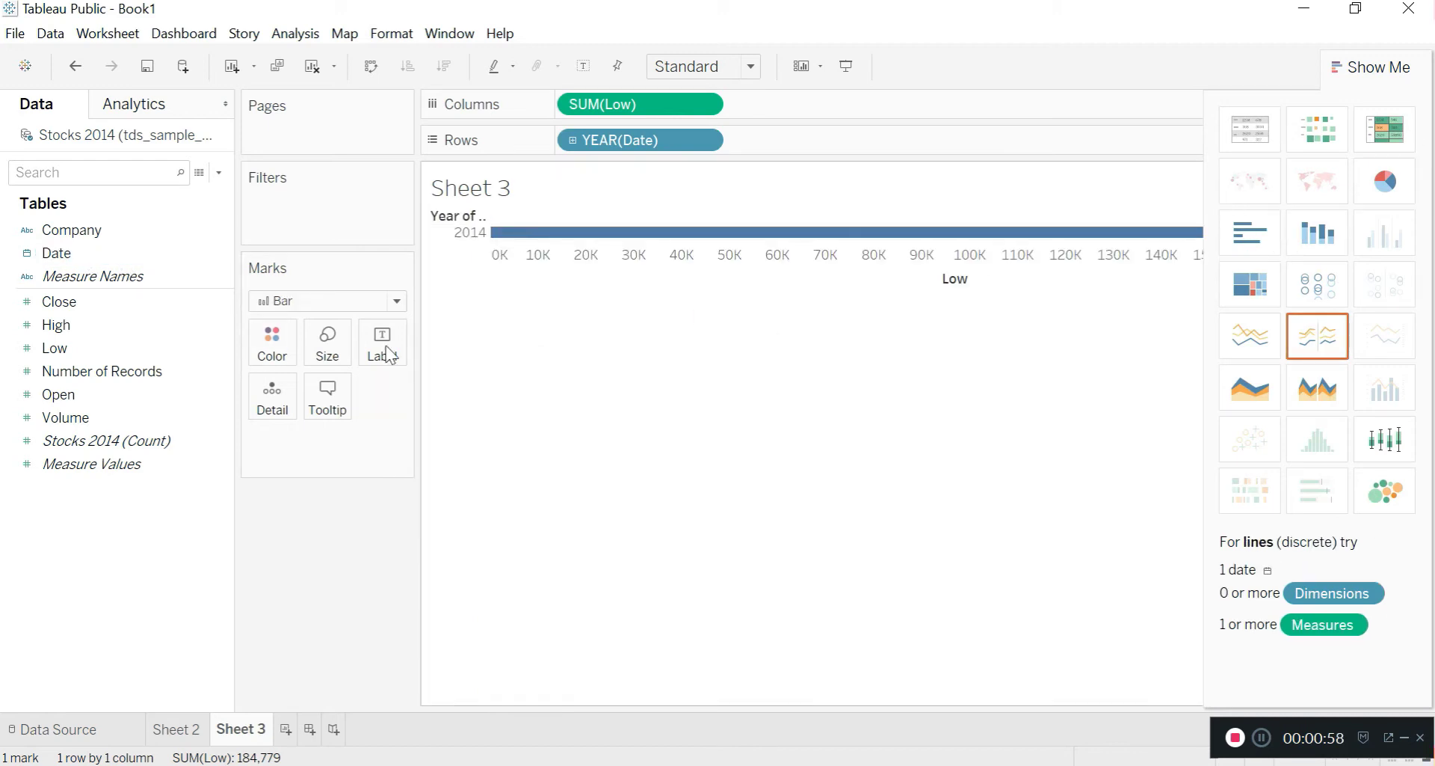
Step: Rearrange the shelves so that only Low remains, on Rows, and color the bar by Company
mouse_move(680, 139)
mouse_down()
mouse_move(882, 105)
mouse_move(689, 117)
mouse_move(680, 153)
mouse_up()
drag(647, 107, 832, 146)
drag(658, 146, 677, 129)
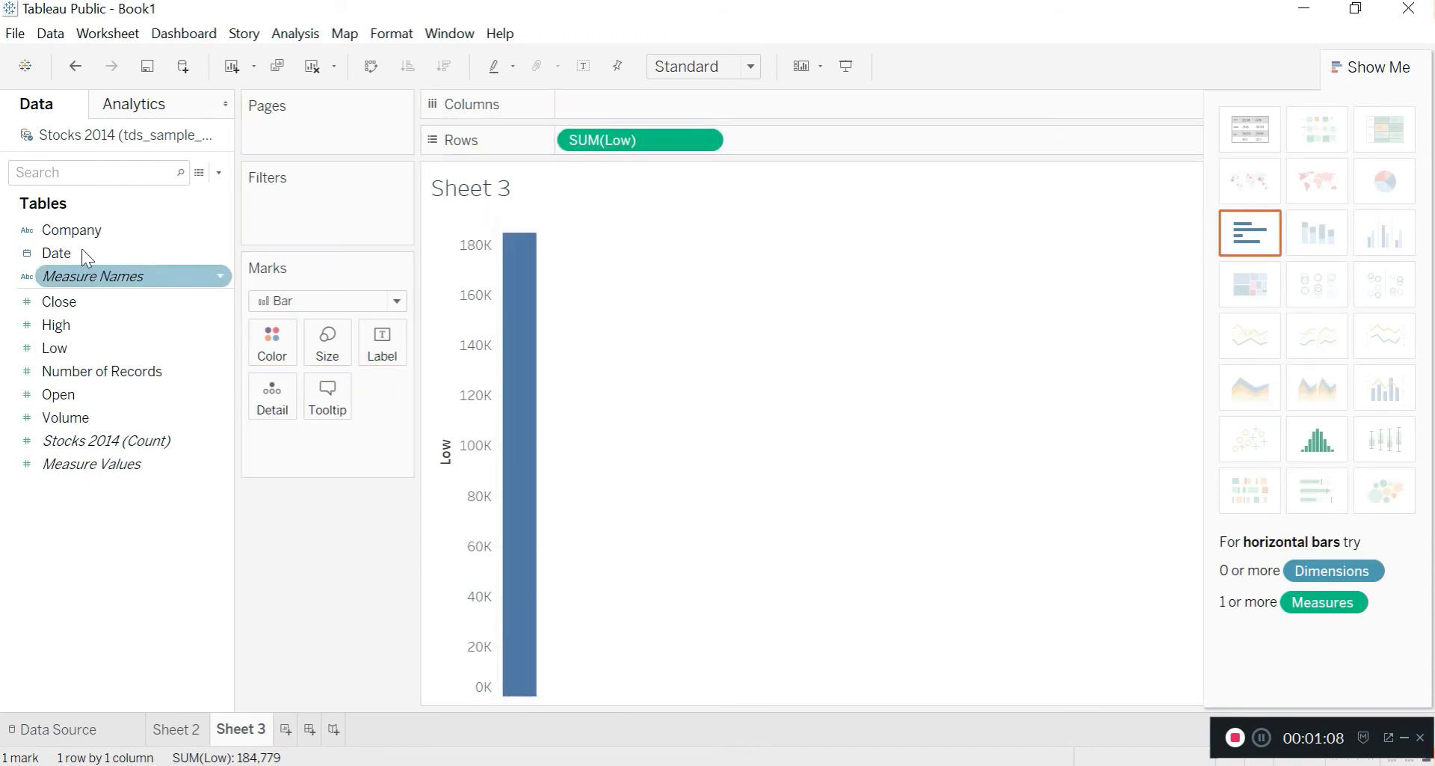
drag(94, 230, 252, 362)
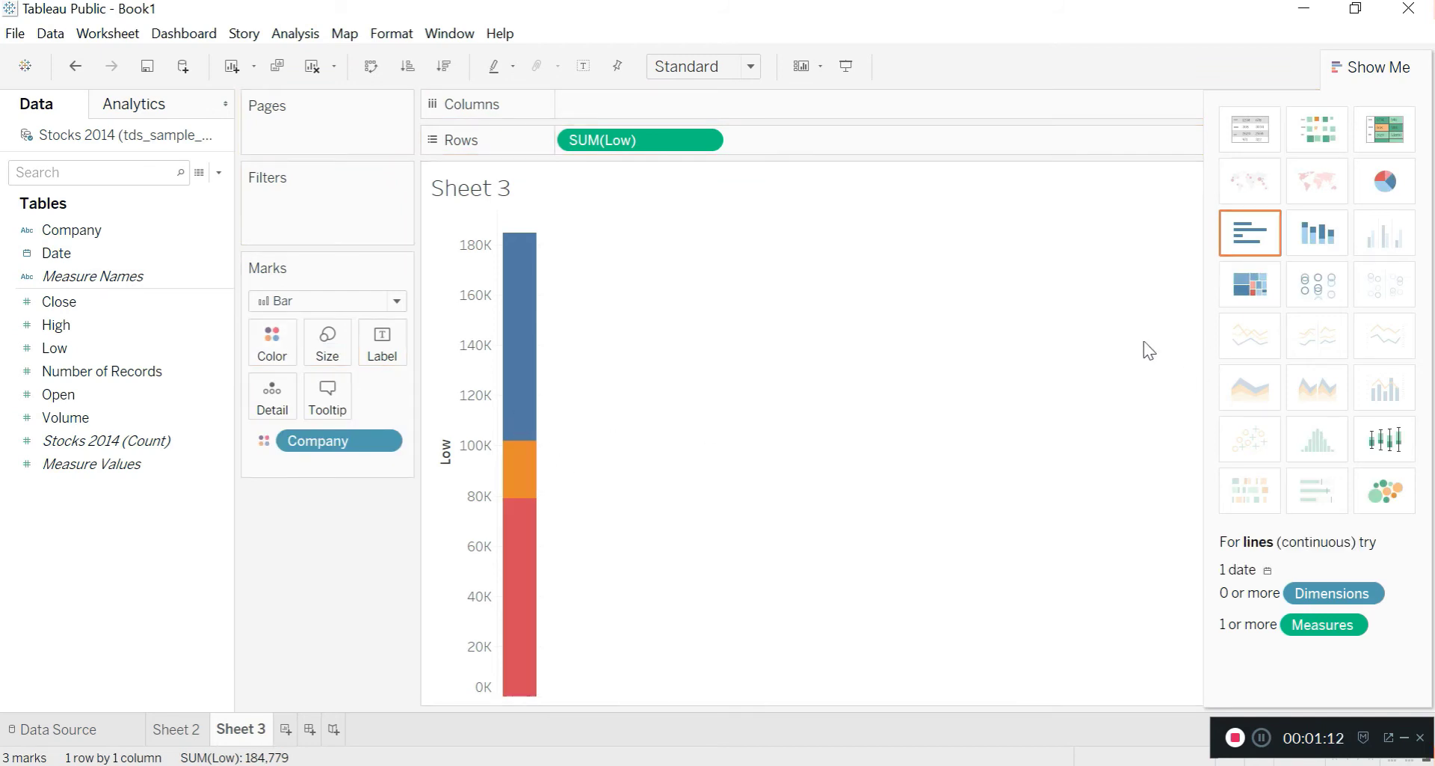
Step: Create a dashboard and place Sheet 2 and Sheet 3 side by side on it
click(311, 731)
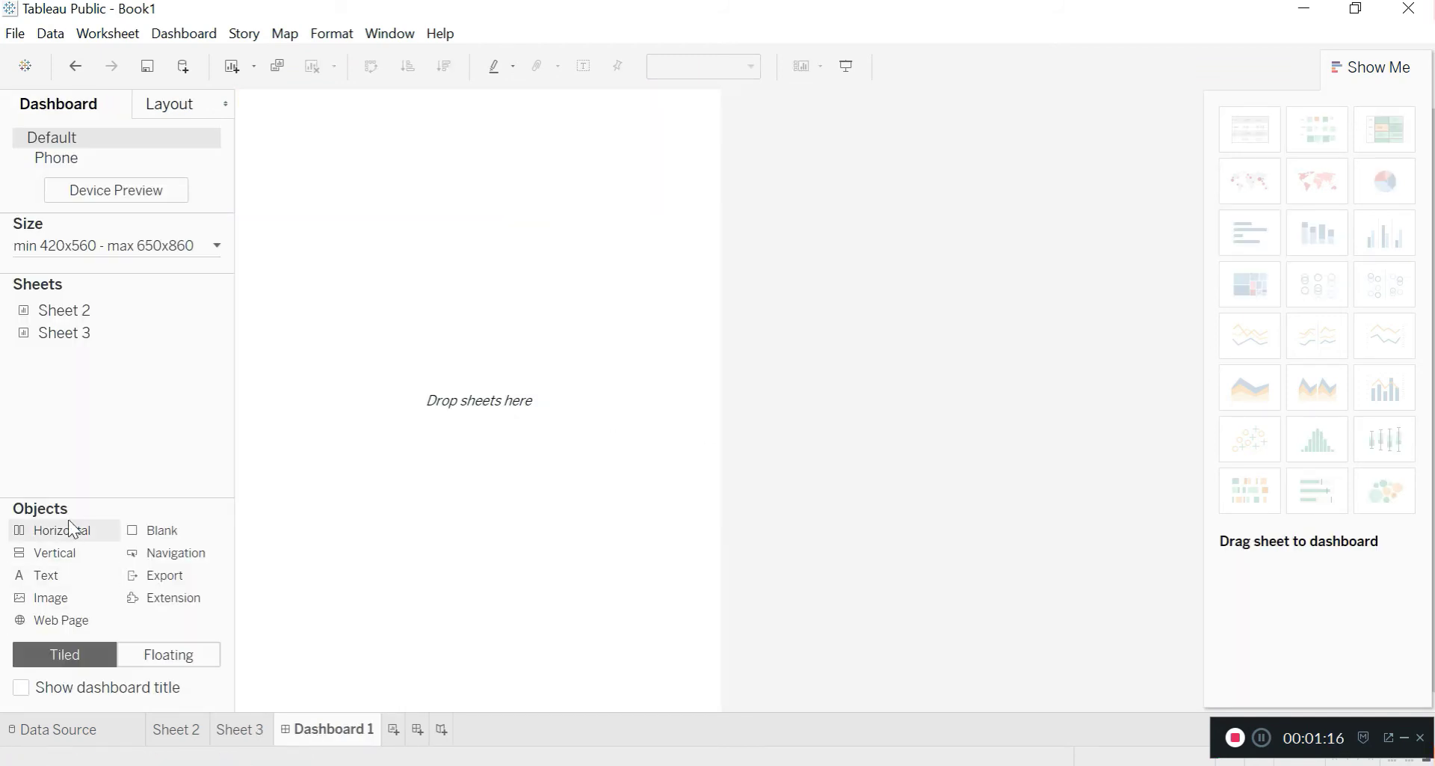
double_click(73, 312)
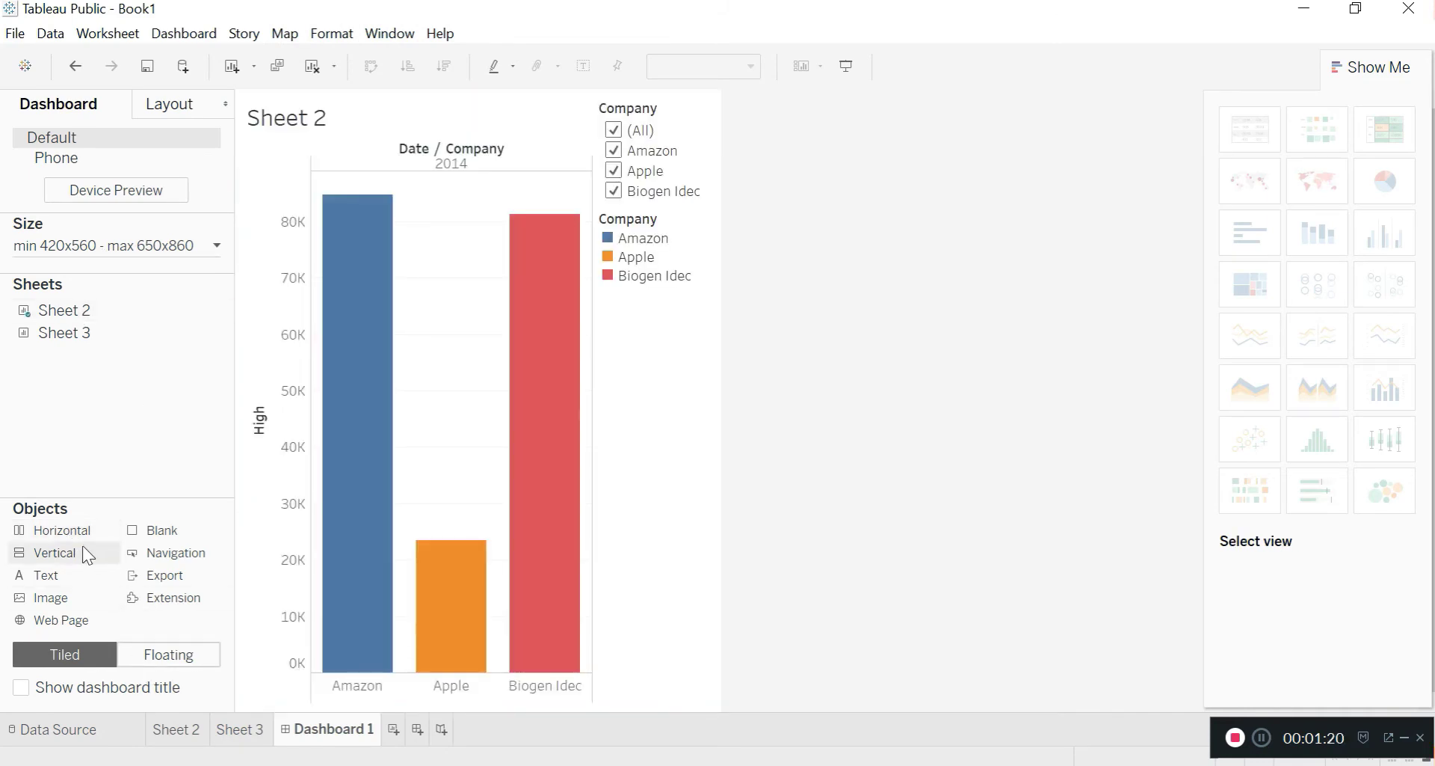
double_click(82, 540)
mouse_move(71, 329)
mouse_down()
mouse_move(71, 348)
mouse_move(65, 335)
mouse_up()
double_click(65, 334)
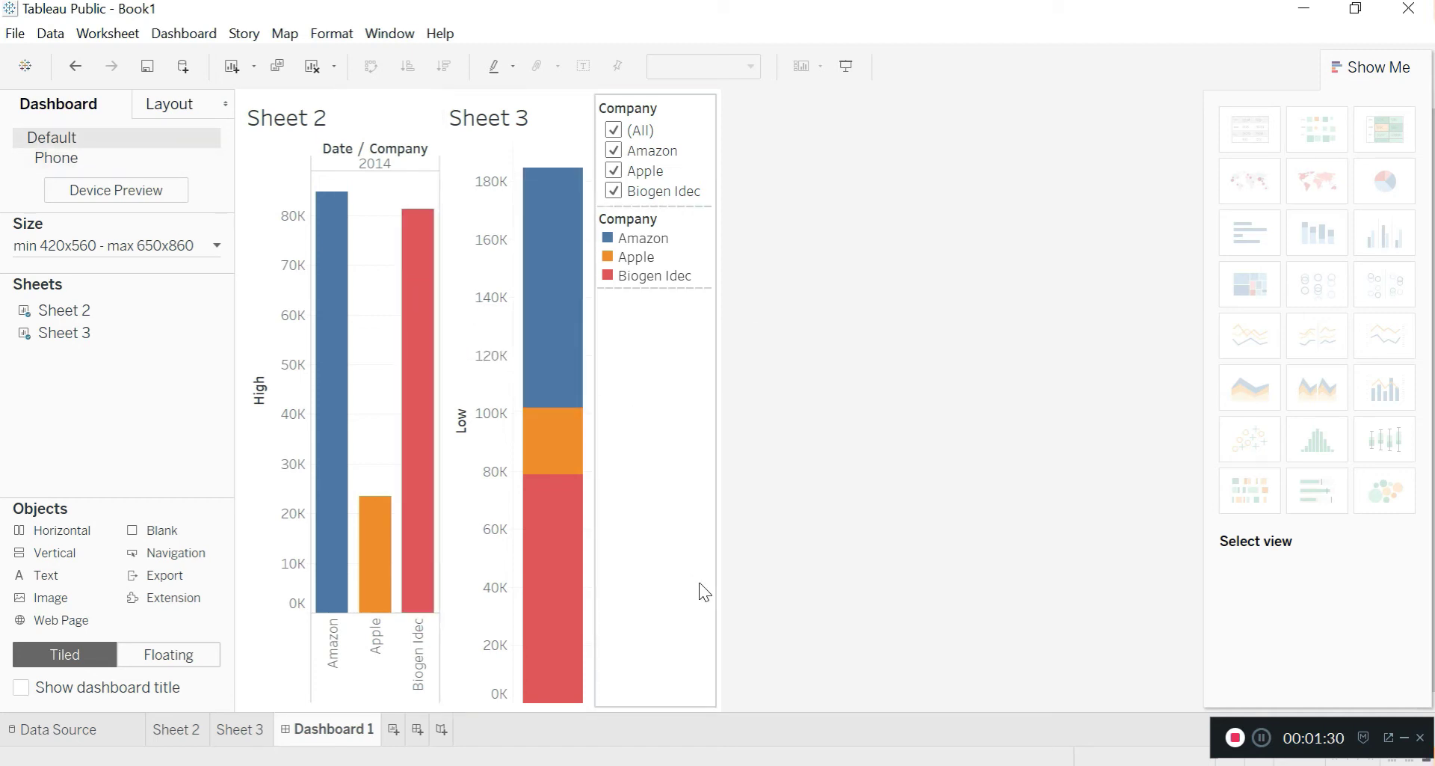
Step: Toggle all companies off and back on in the dashboard's Company filter, and exclude Amazon
click(408, 39)
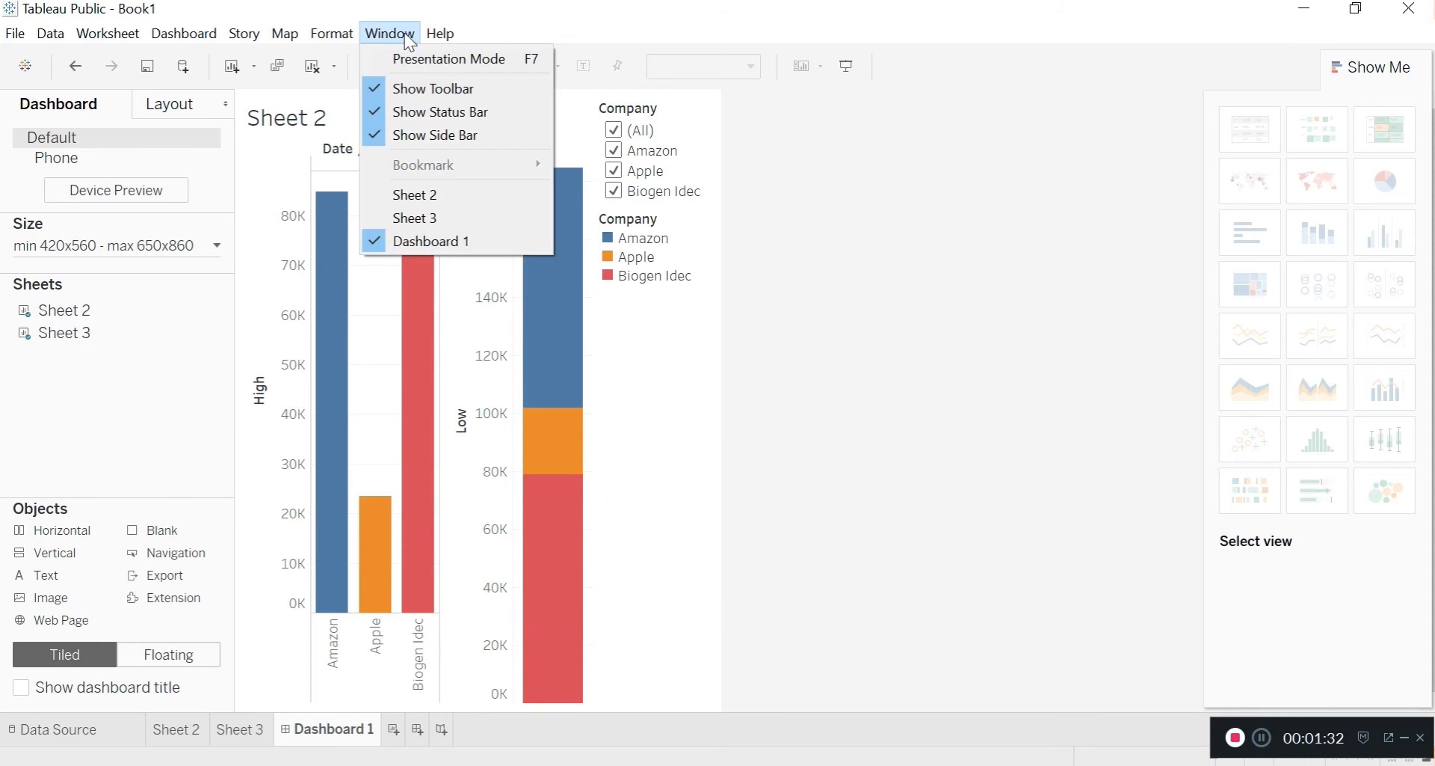
mouse_move(331, 39)
click(687, 426)
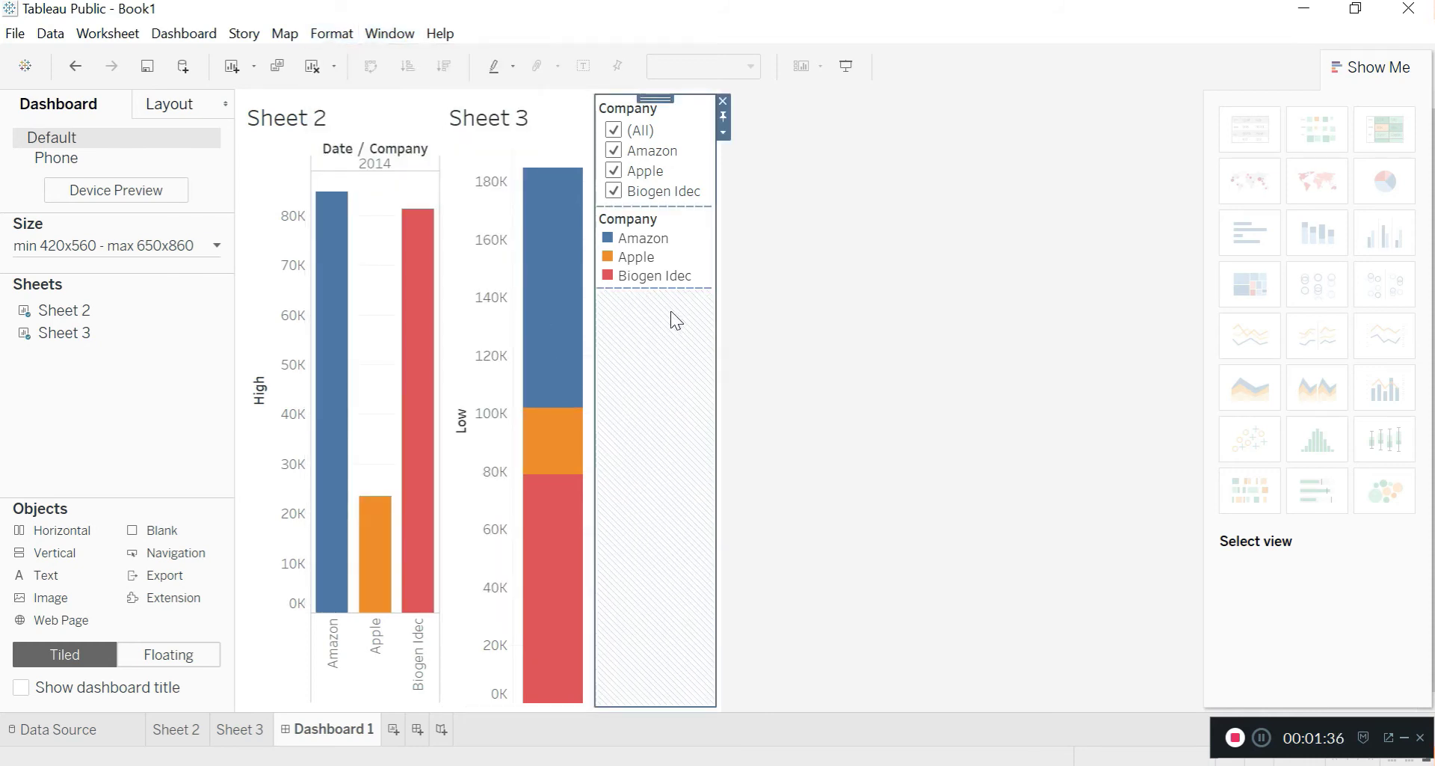
click(616, 132)
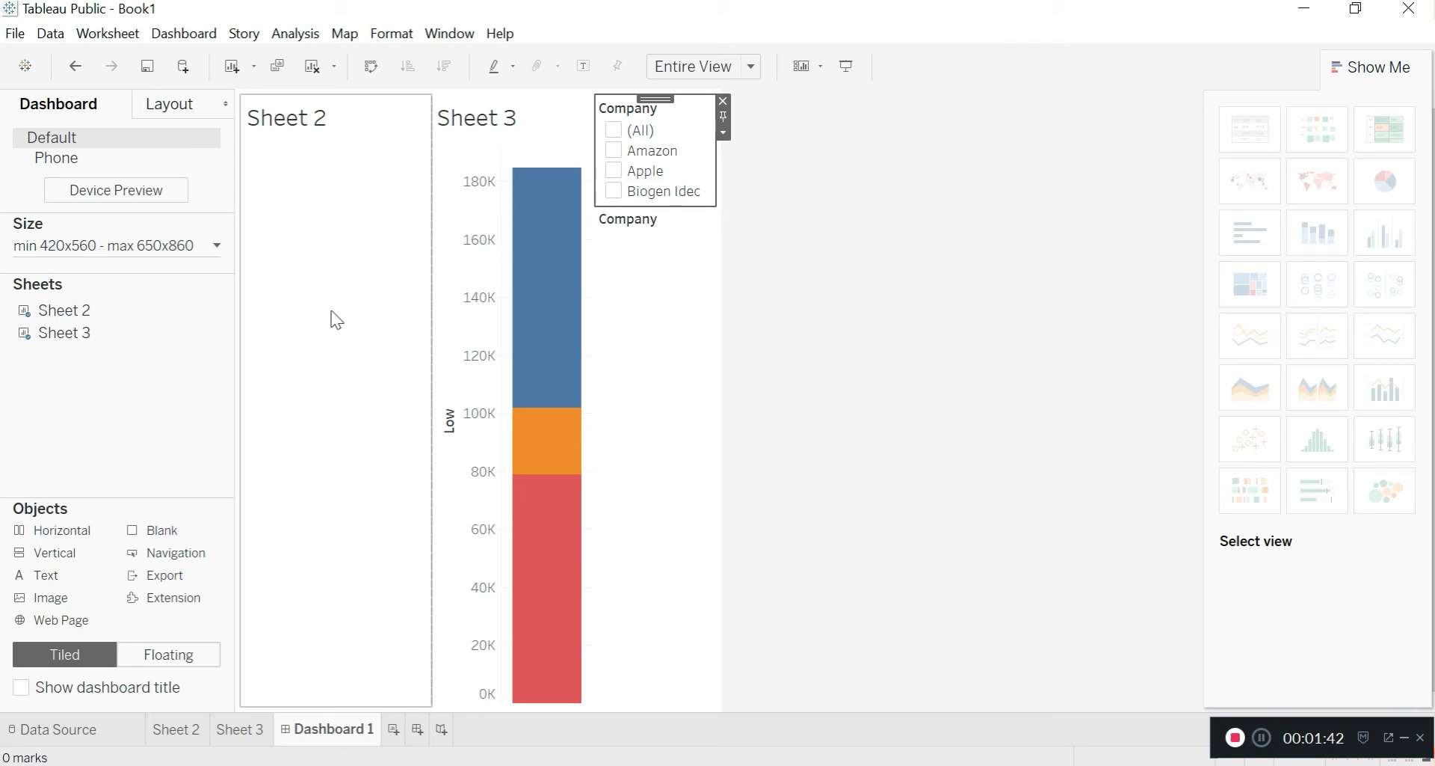
click(615, 132)
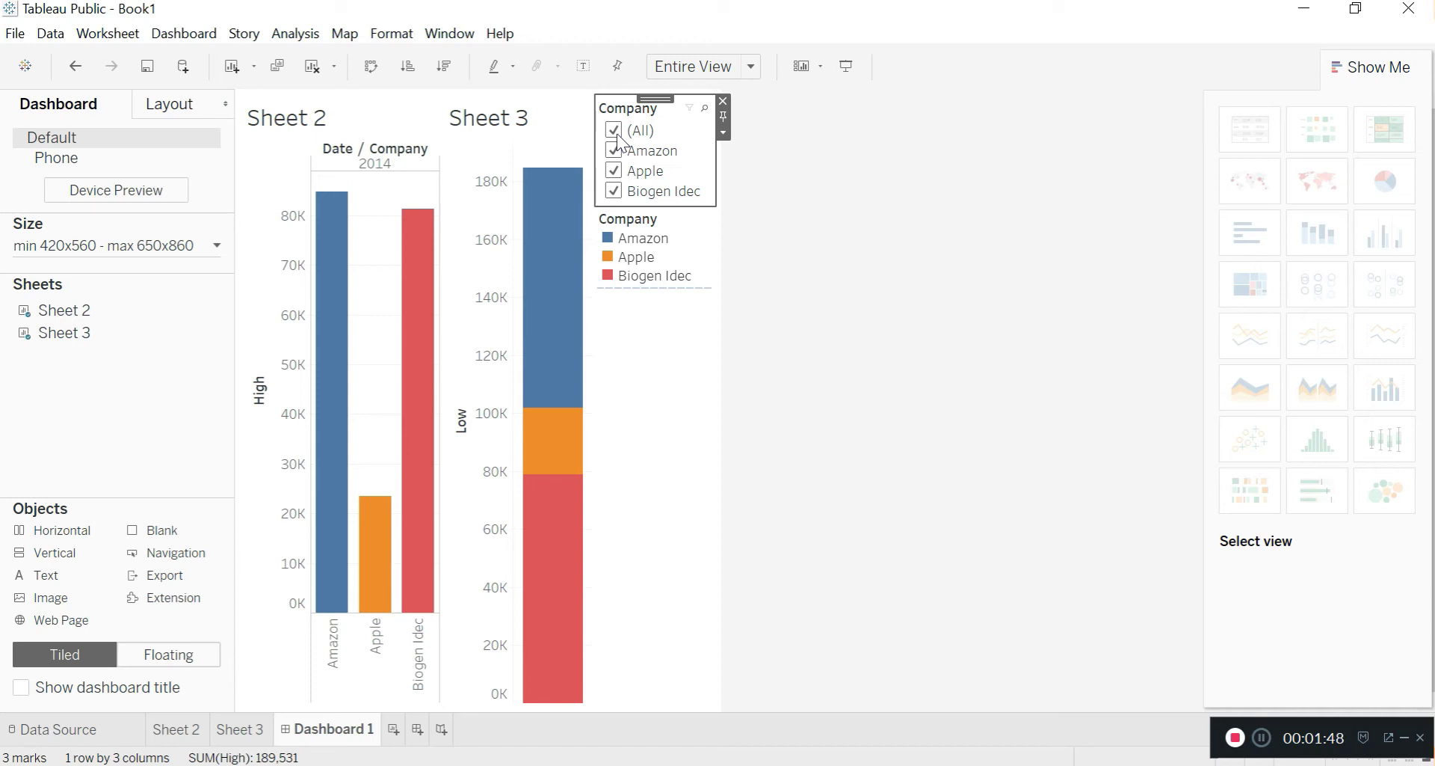
click(614, 151)
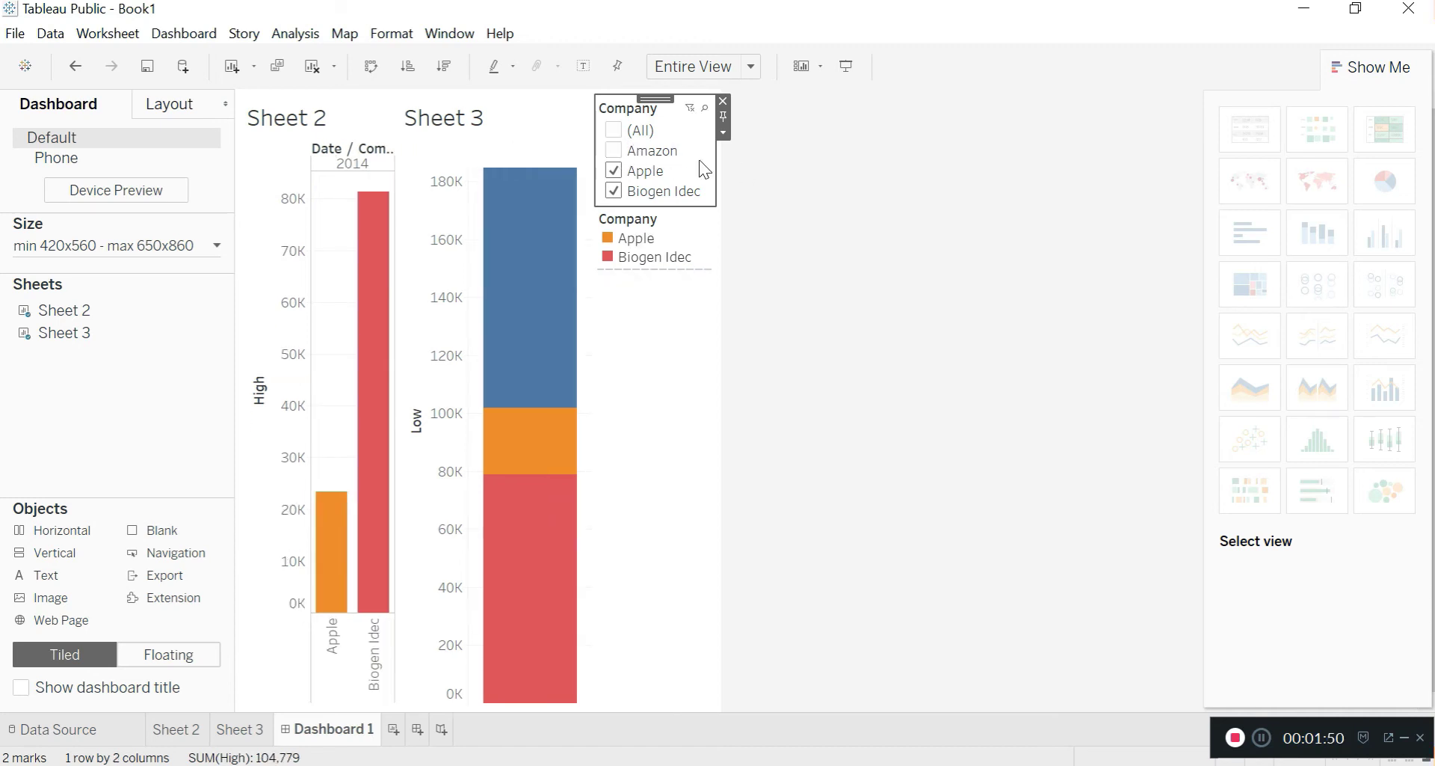
Step: Apply the Company filter to all worksheets using this data source, and exclude Apple as well
click(724, 133)
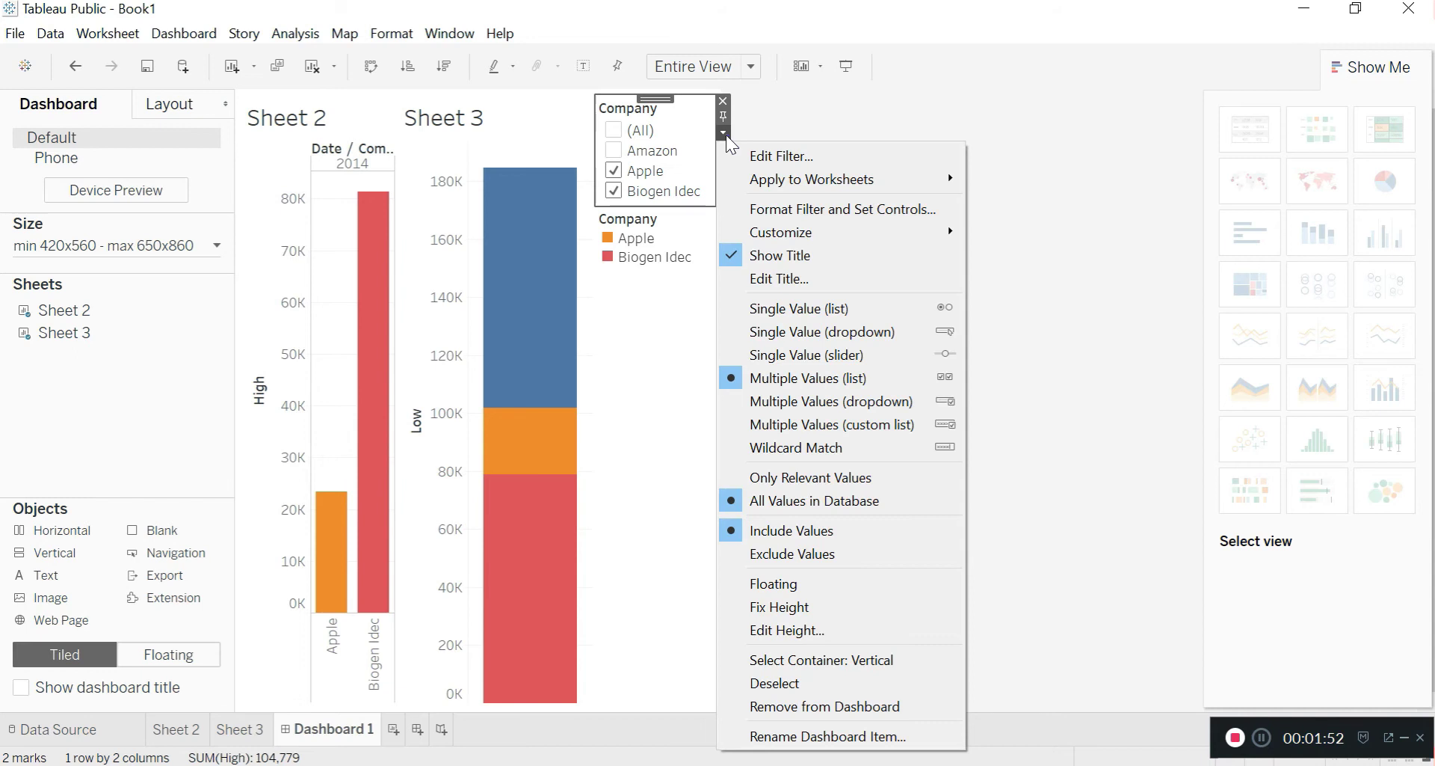
mouse_move(858, 189)
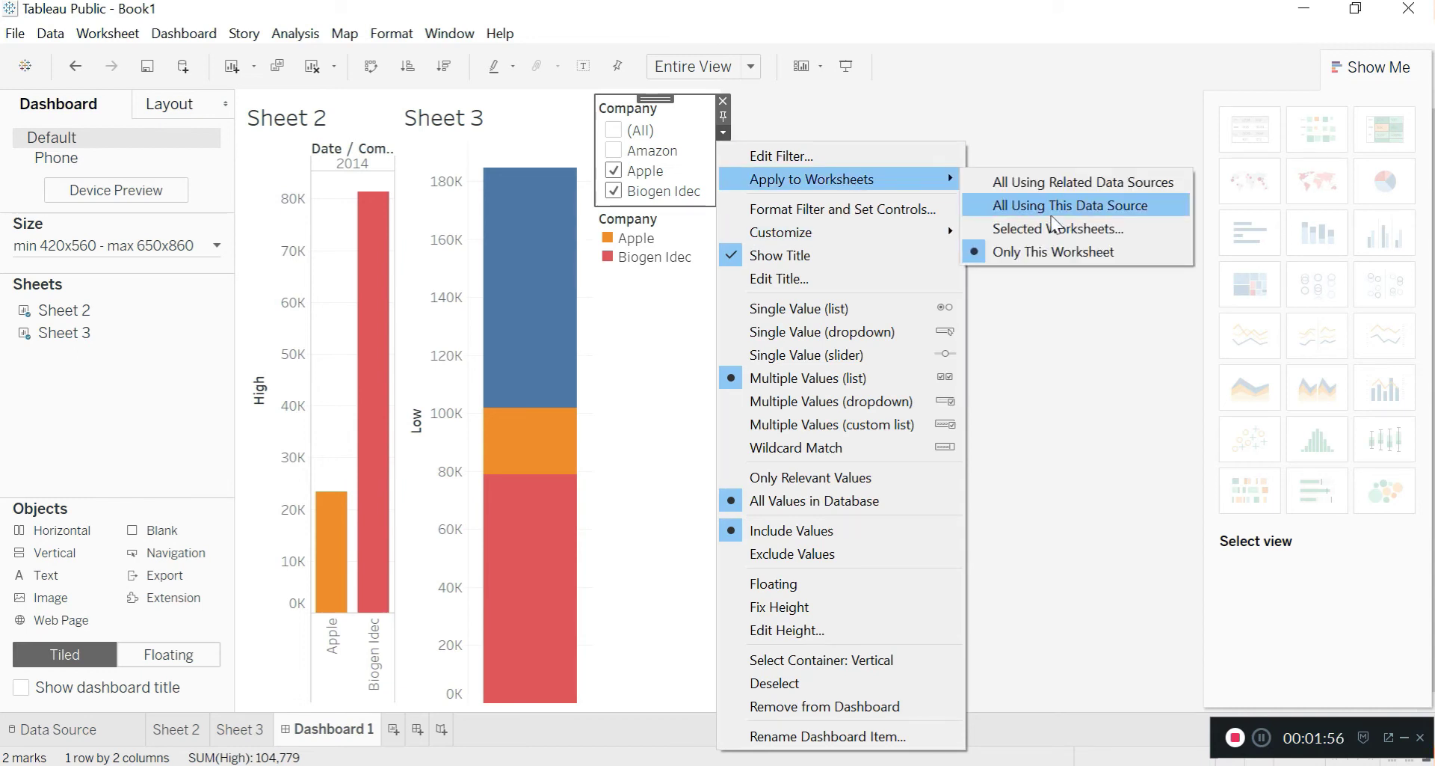
click(1099, 215)
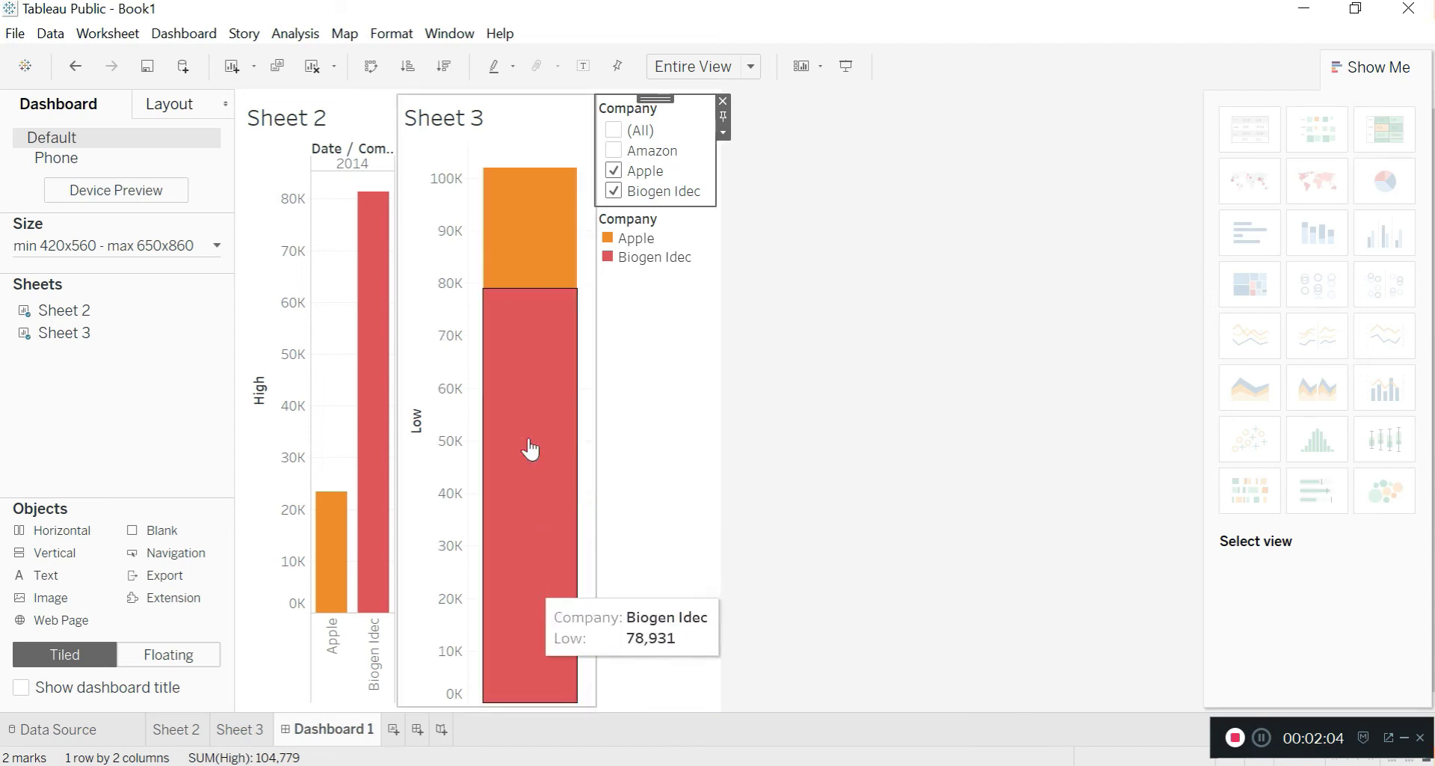
click(616, 171)
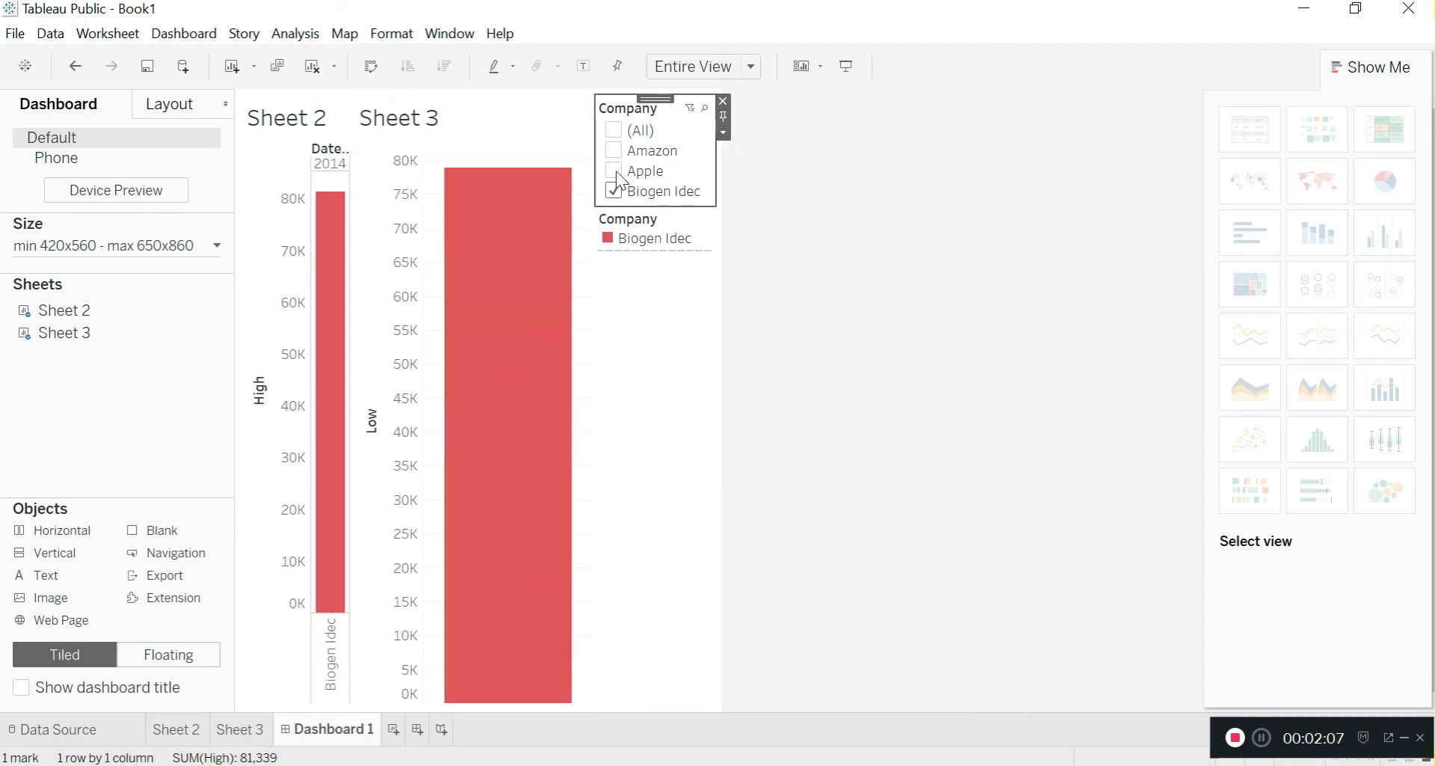
Step: Restrict the Company filter to only this worksheet and reselect all companies in it
click(722, 134)
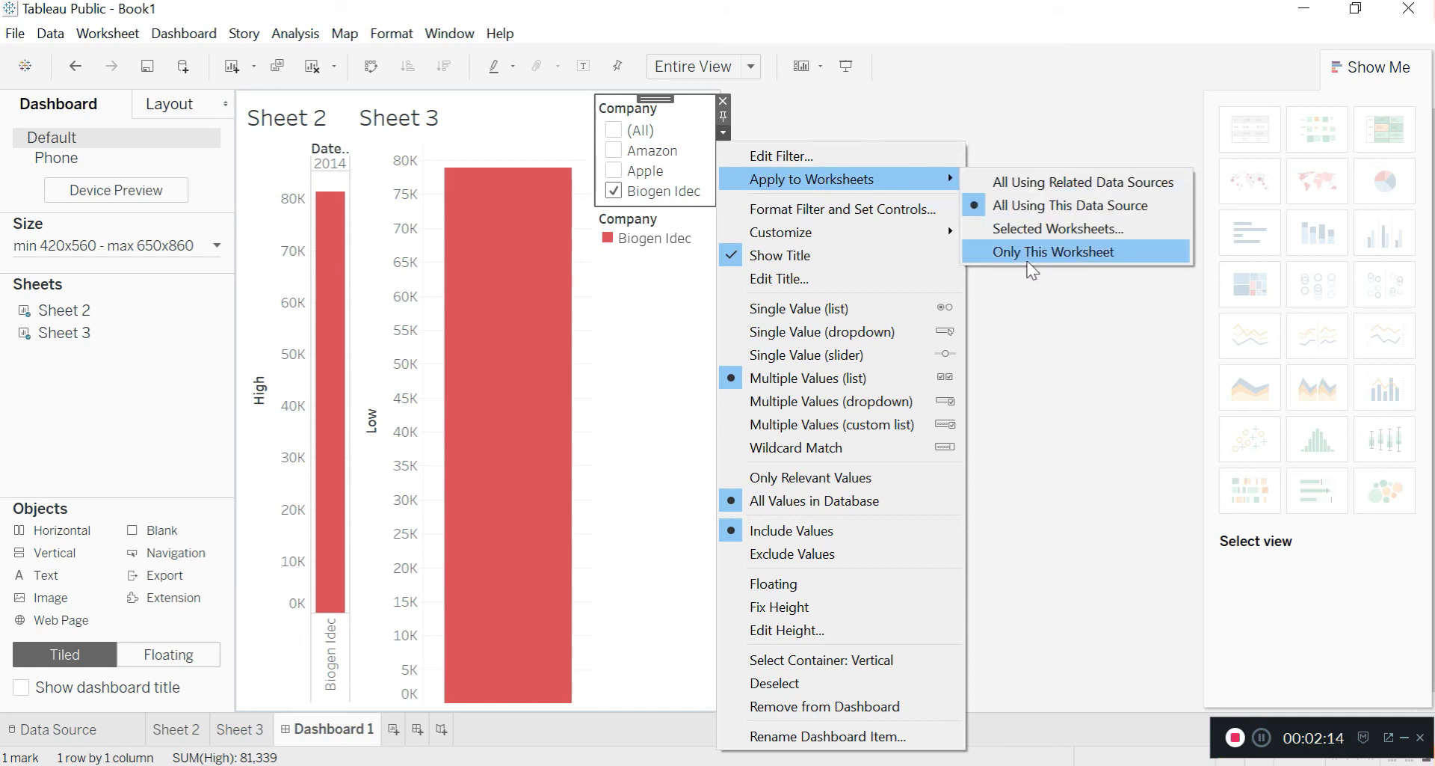
click(1031, 268)
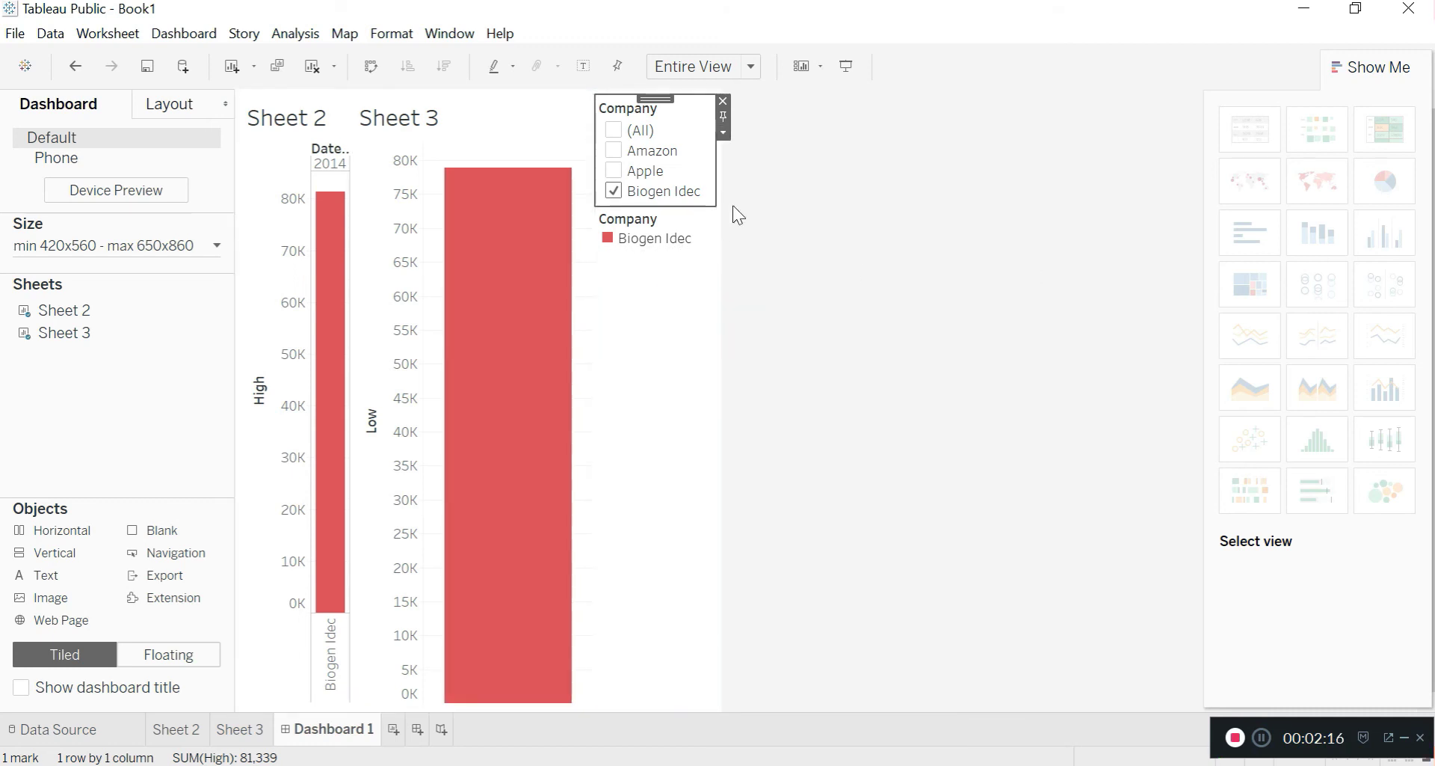
click(901, 340)
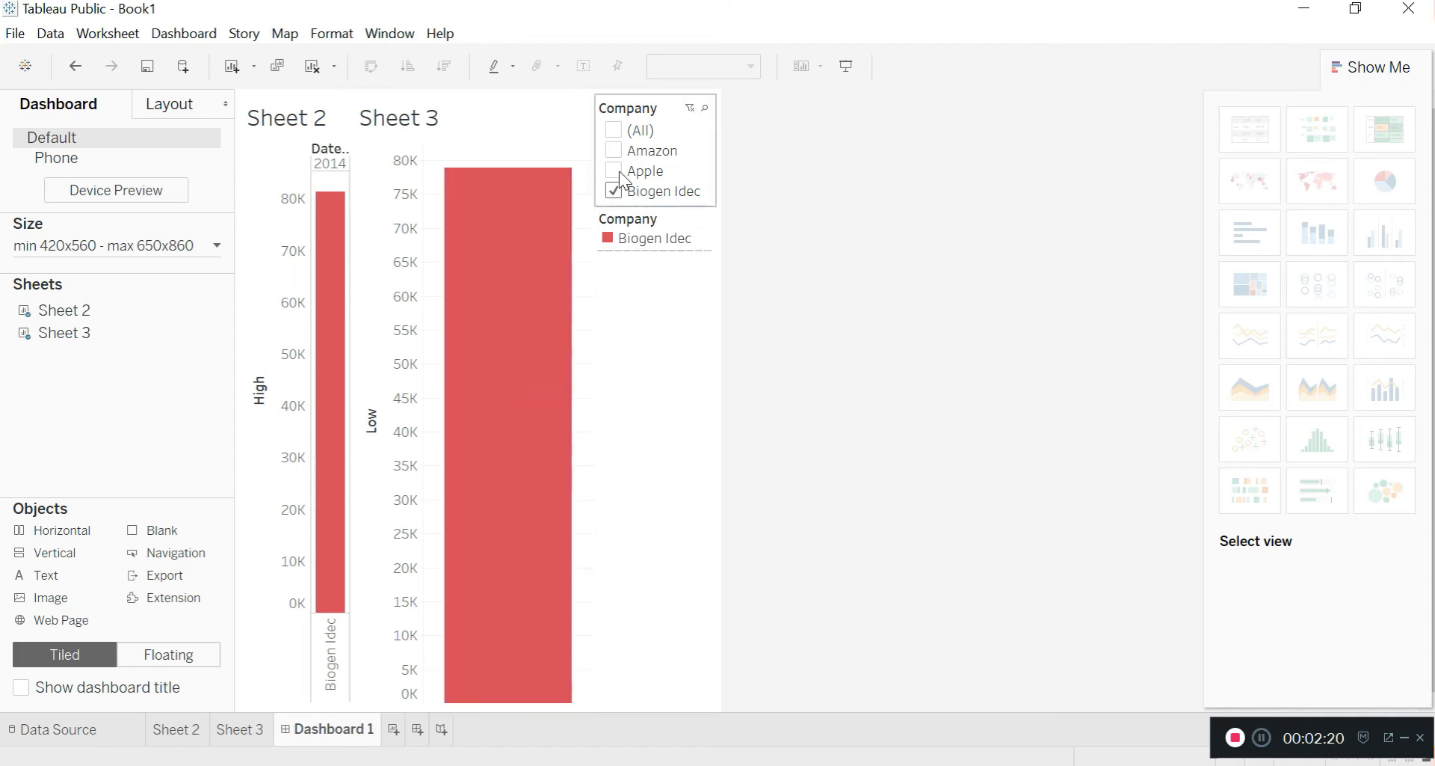
click(614, 171)
click(616, 131)
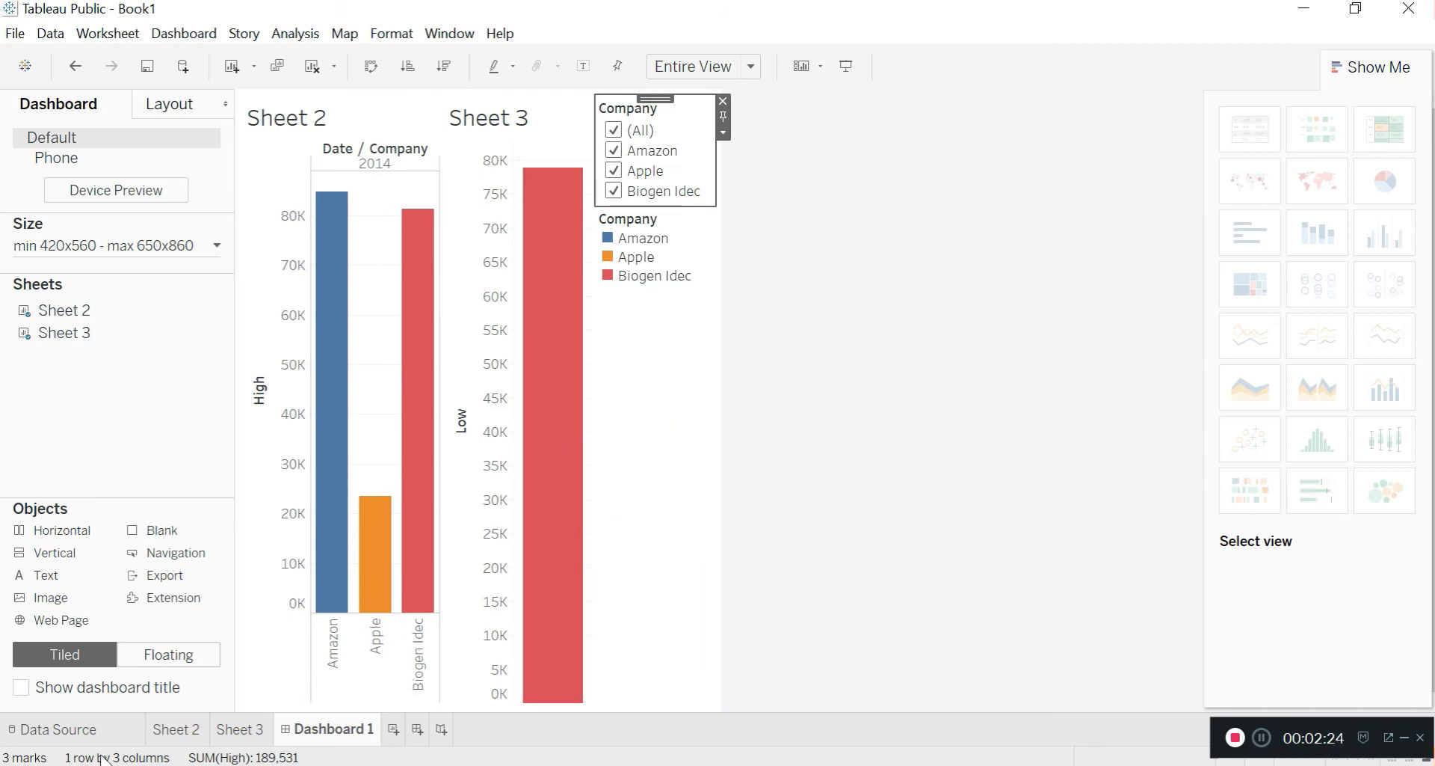
click(237, 729)
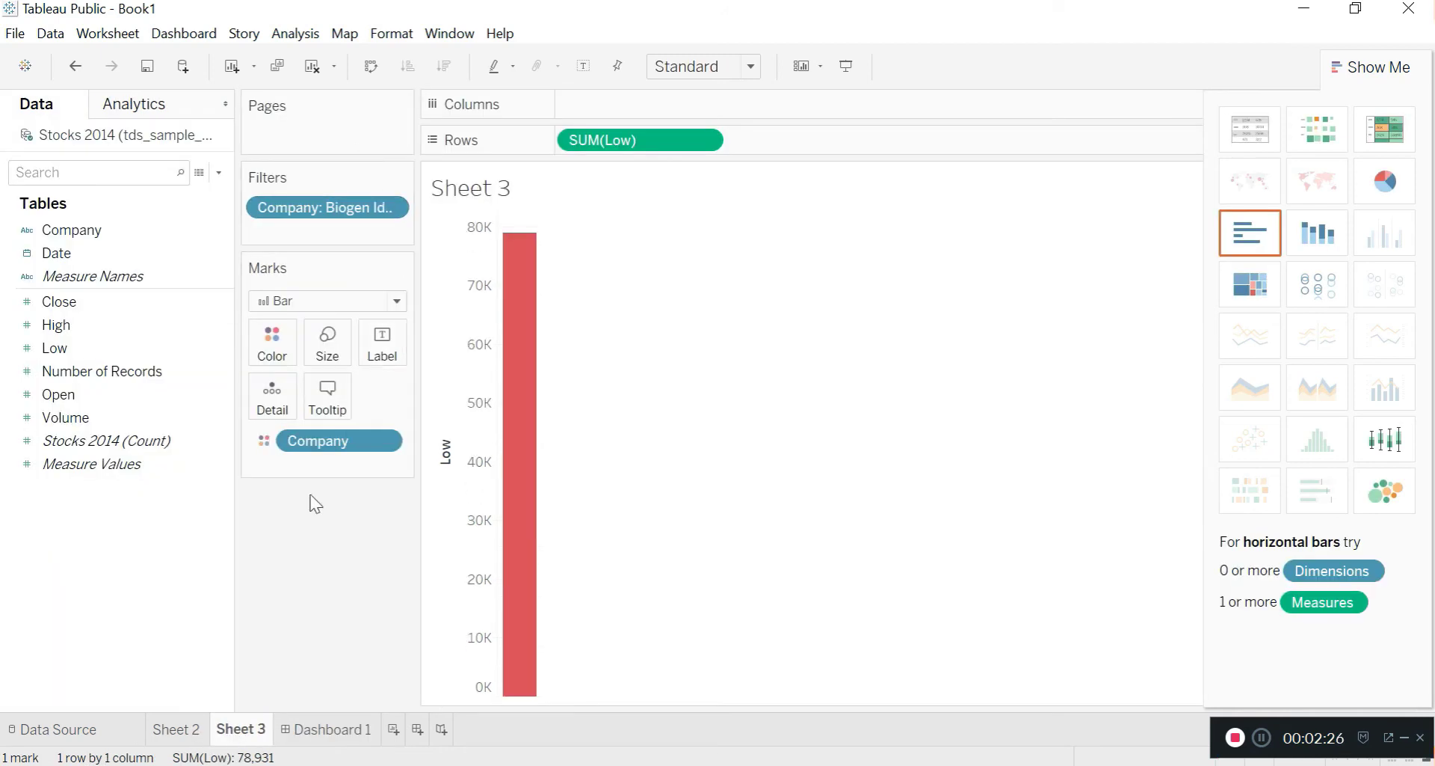
click(177, 729)
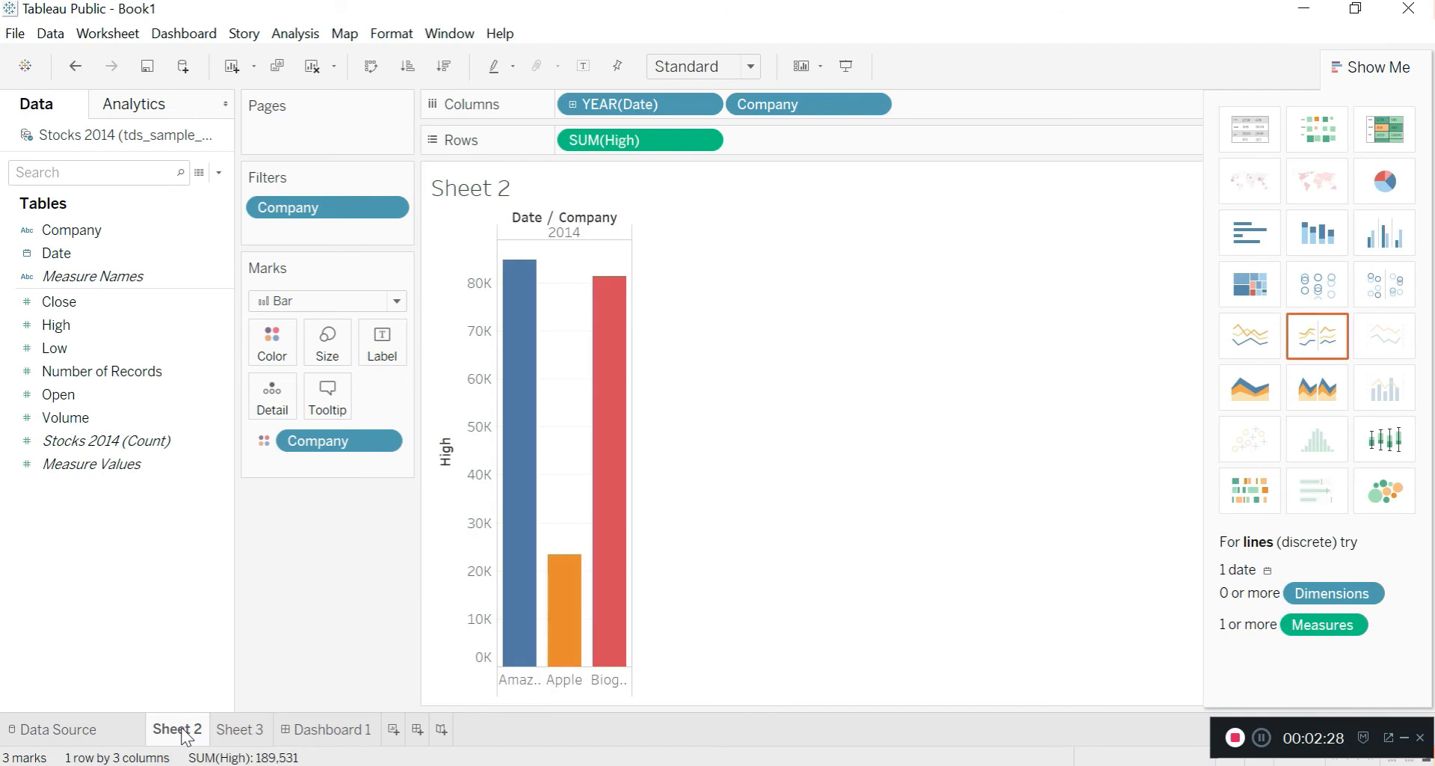
click(232, 731)
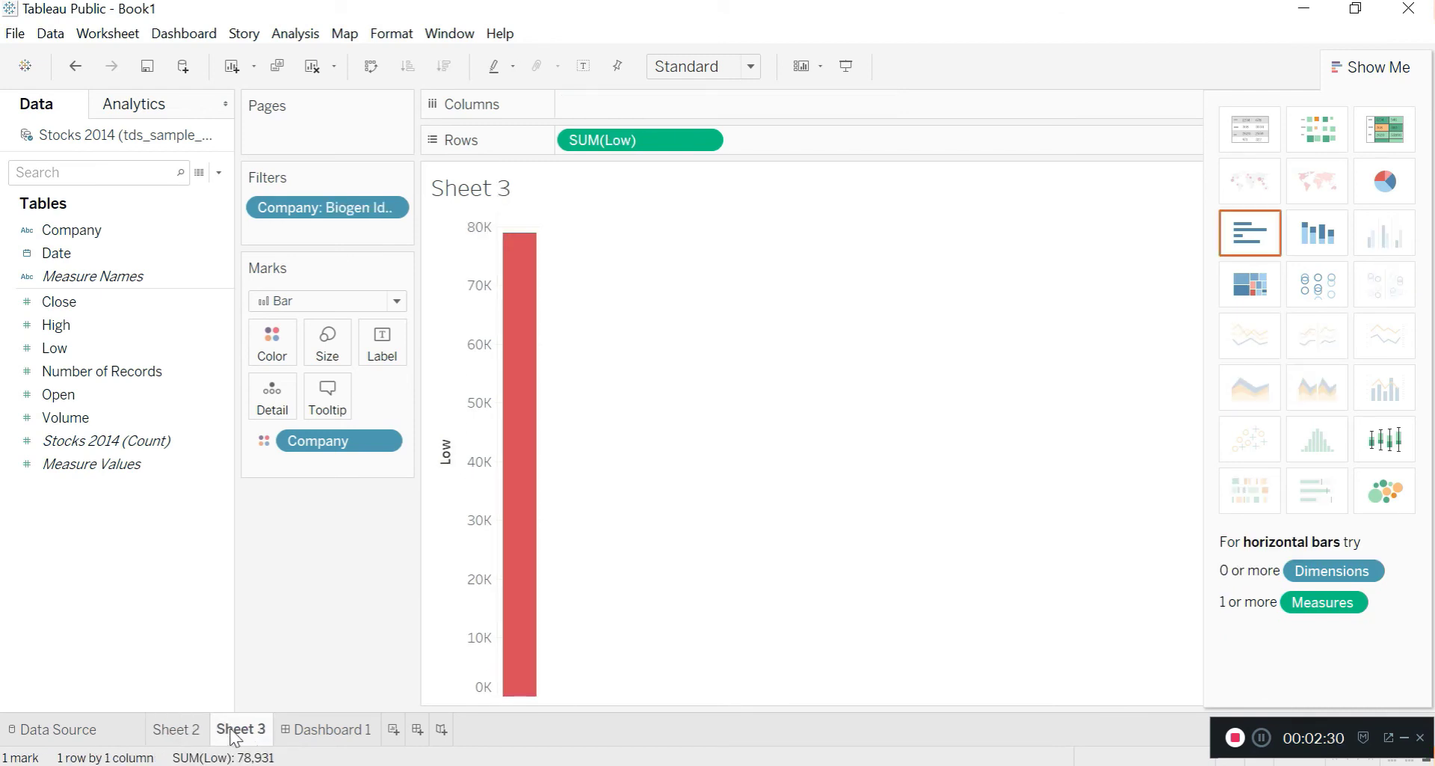
right_click(235, 735)
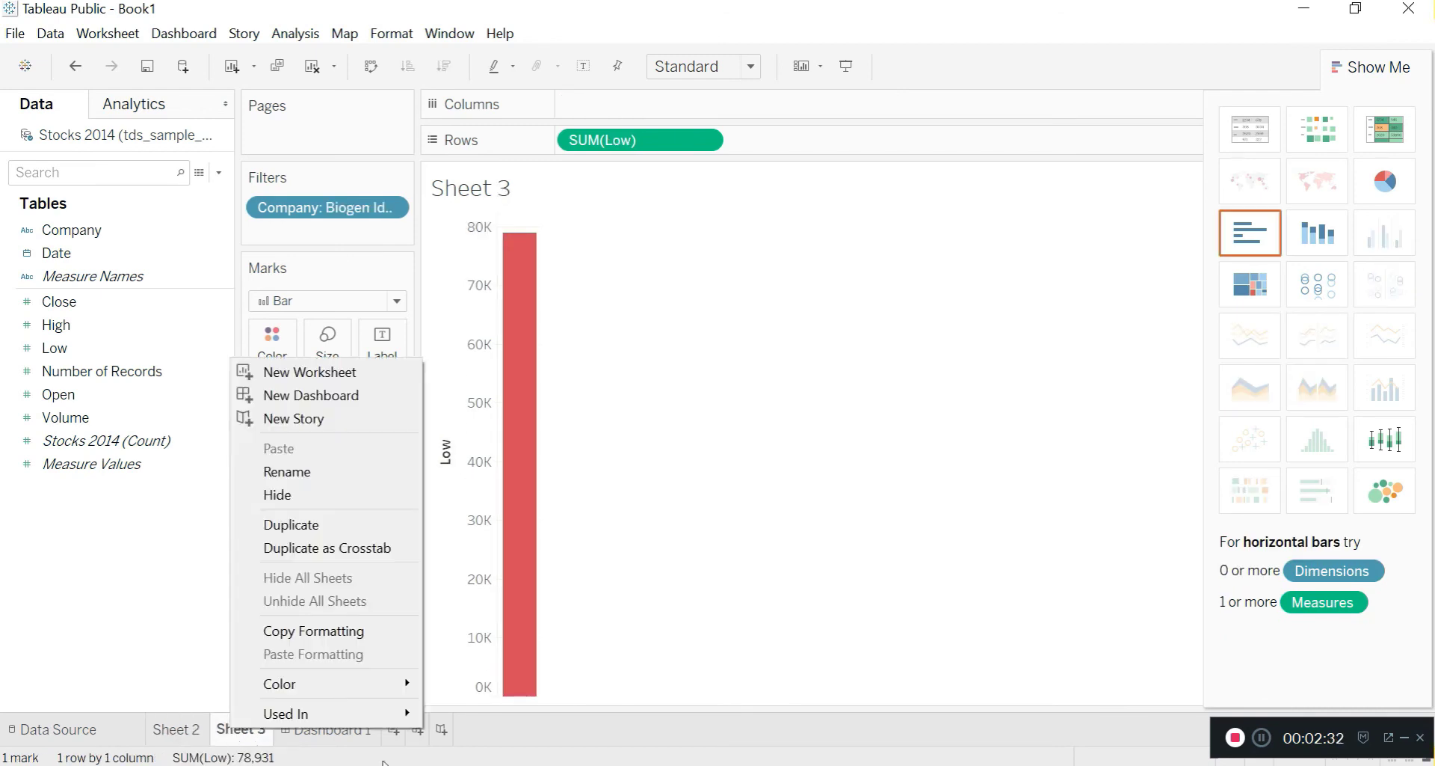
click(729, 589)
right_click(227, 738)
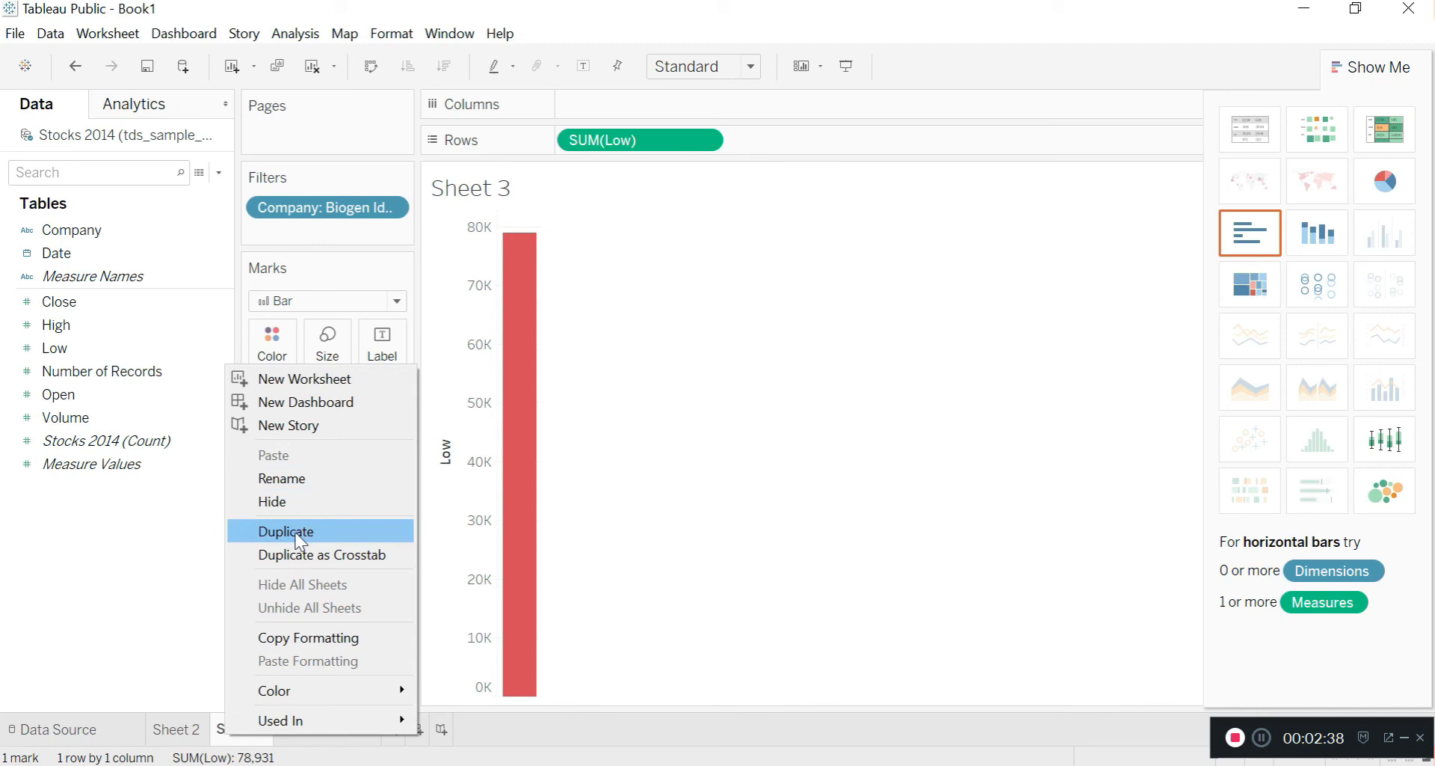
click(788, 583)
Step: Delete Dashboard 1 from the workbook
click(305, 740)
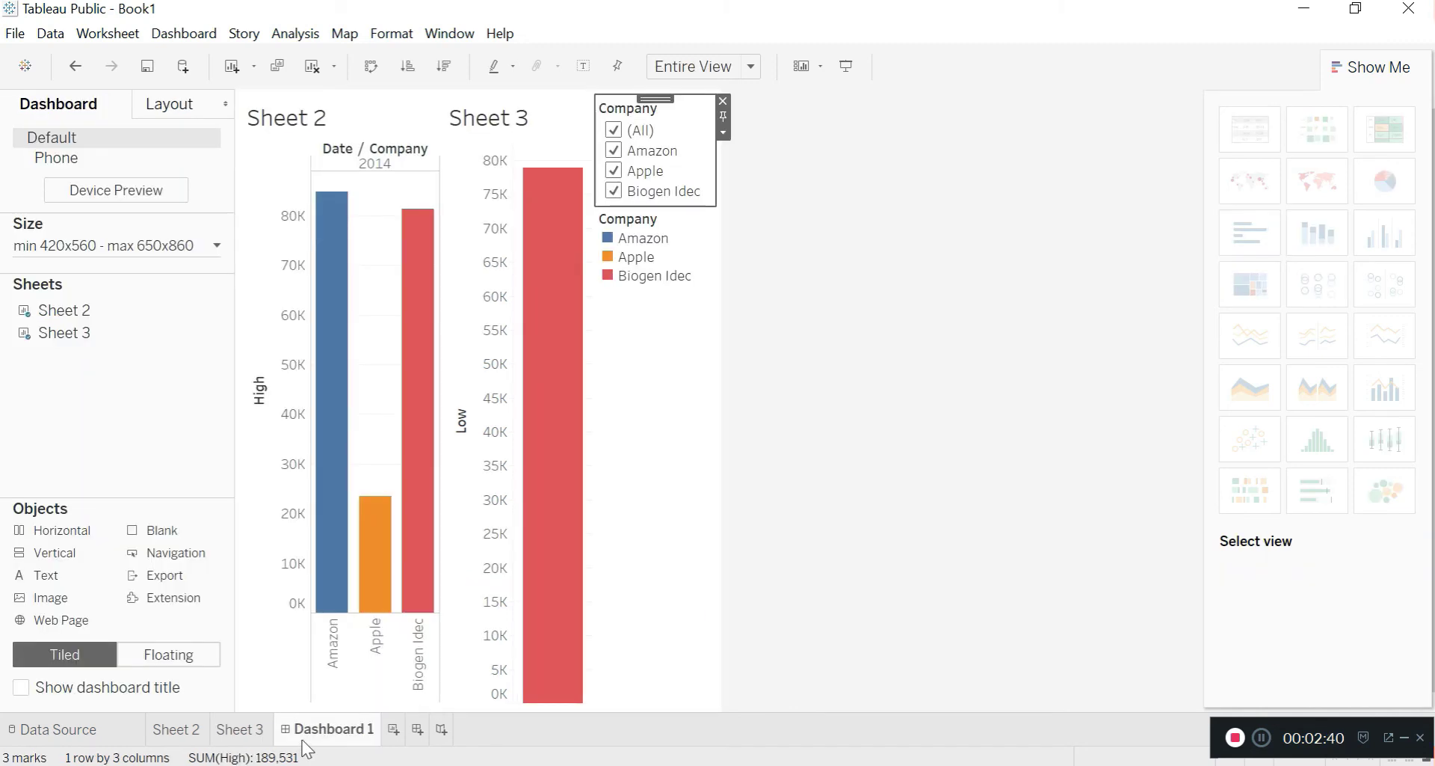
right_click(303, 741)
click(364, 537)
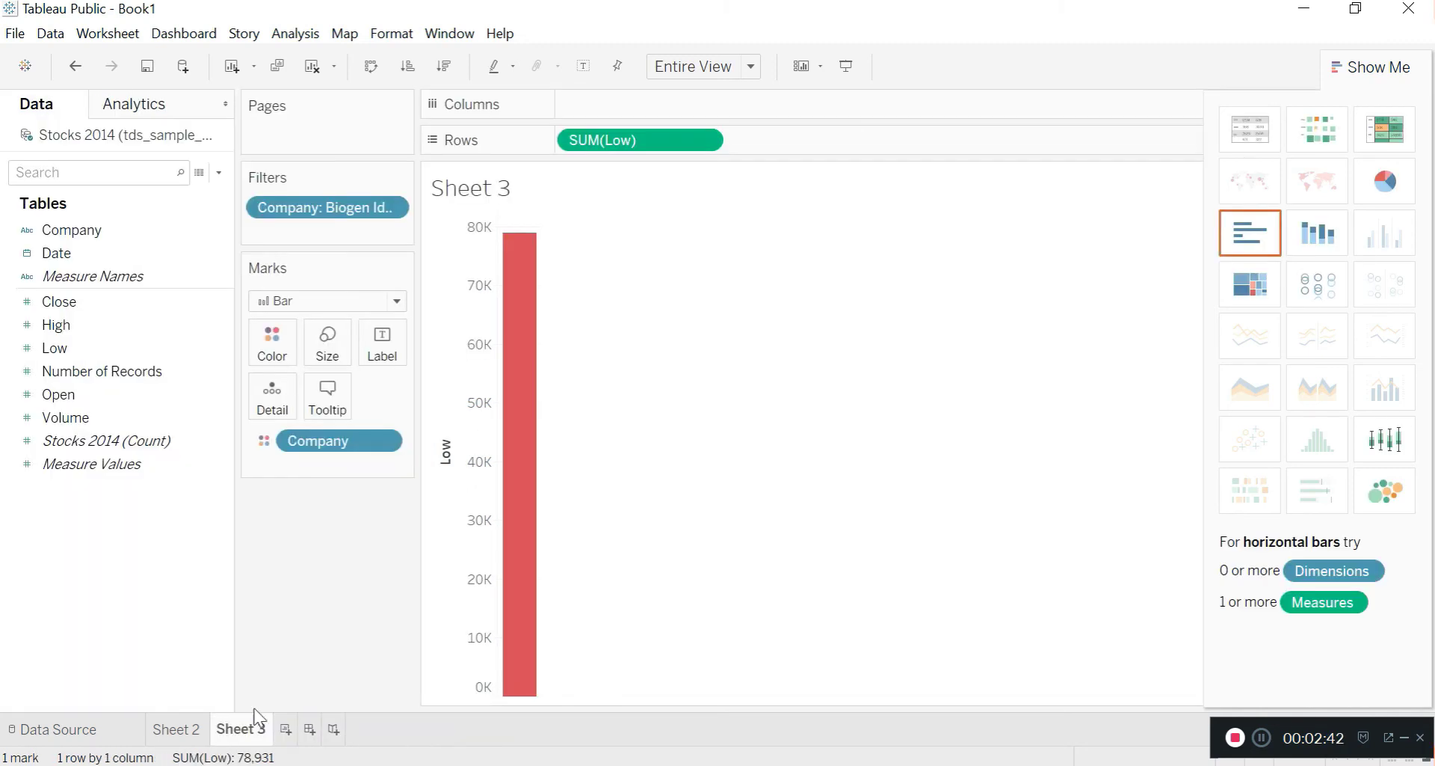
Step: Delete the Sheet 3 worksheet and add a new blank worksheet in its place
right_click(250, 730)
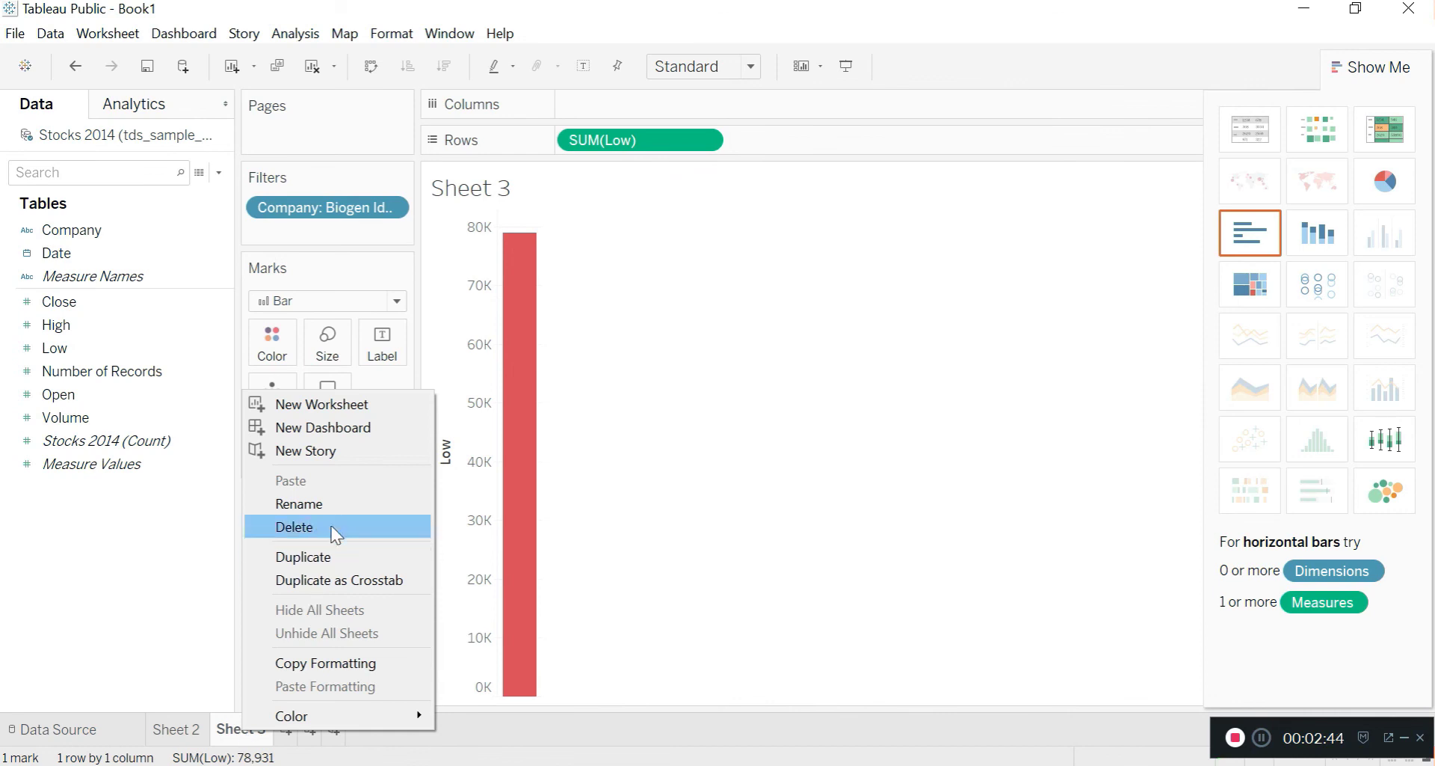
click(738, 595)
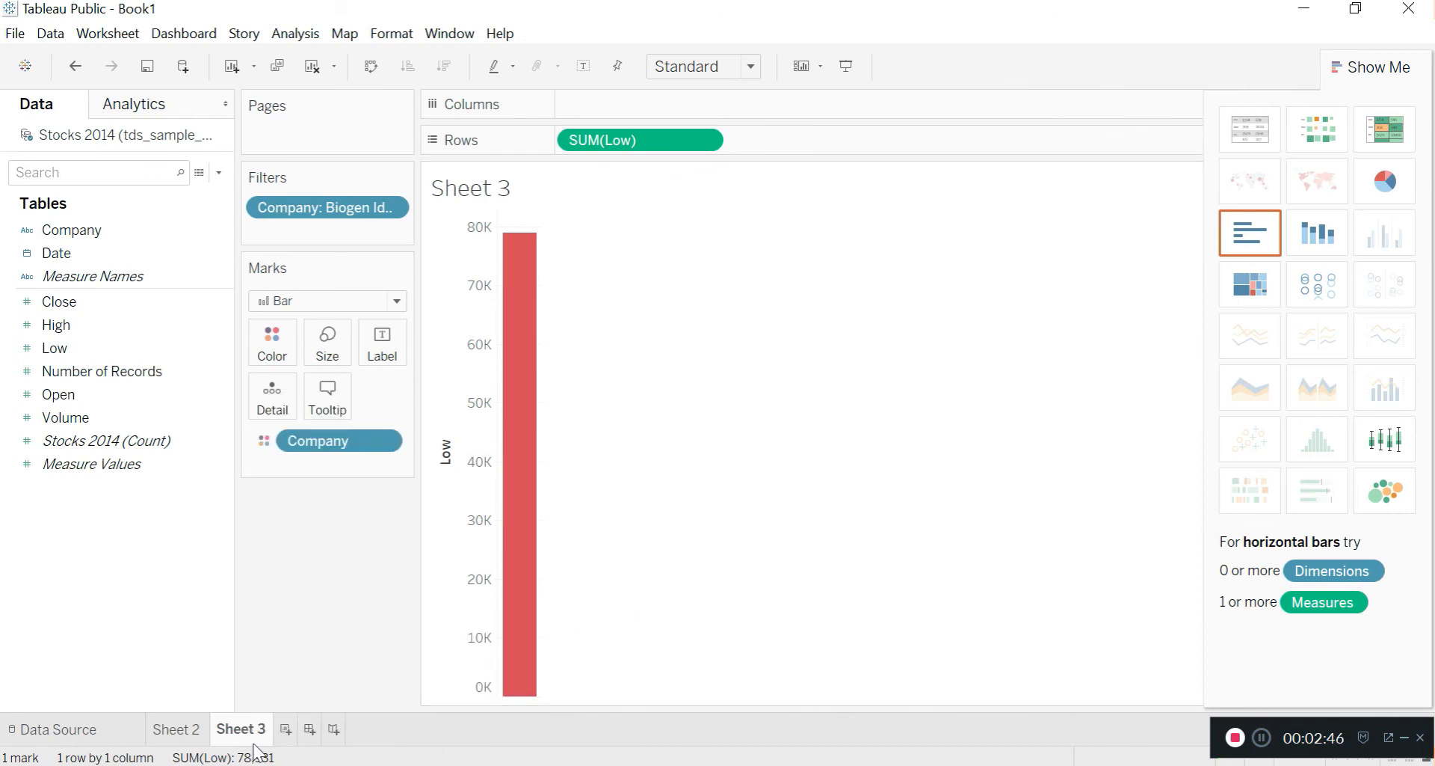
right_click(246, 740)
click(320, 528)
click(222, 729)
Step: Build a vertical bar chart of Low by year of Date on the blank Sheet 3, coloured by Company
double_click(88, 351)
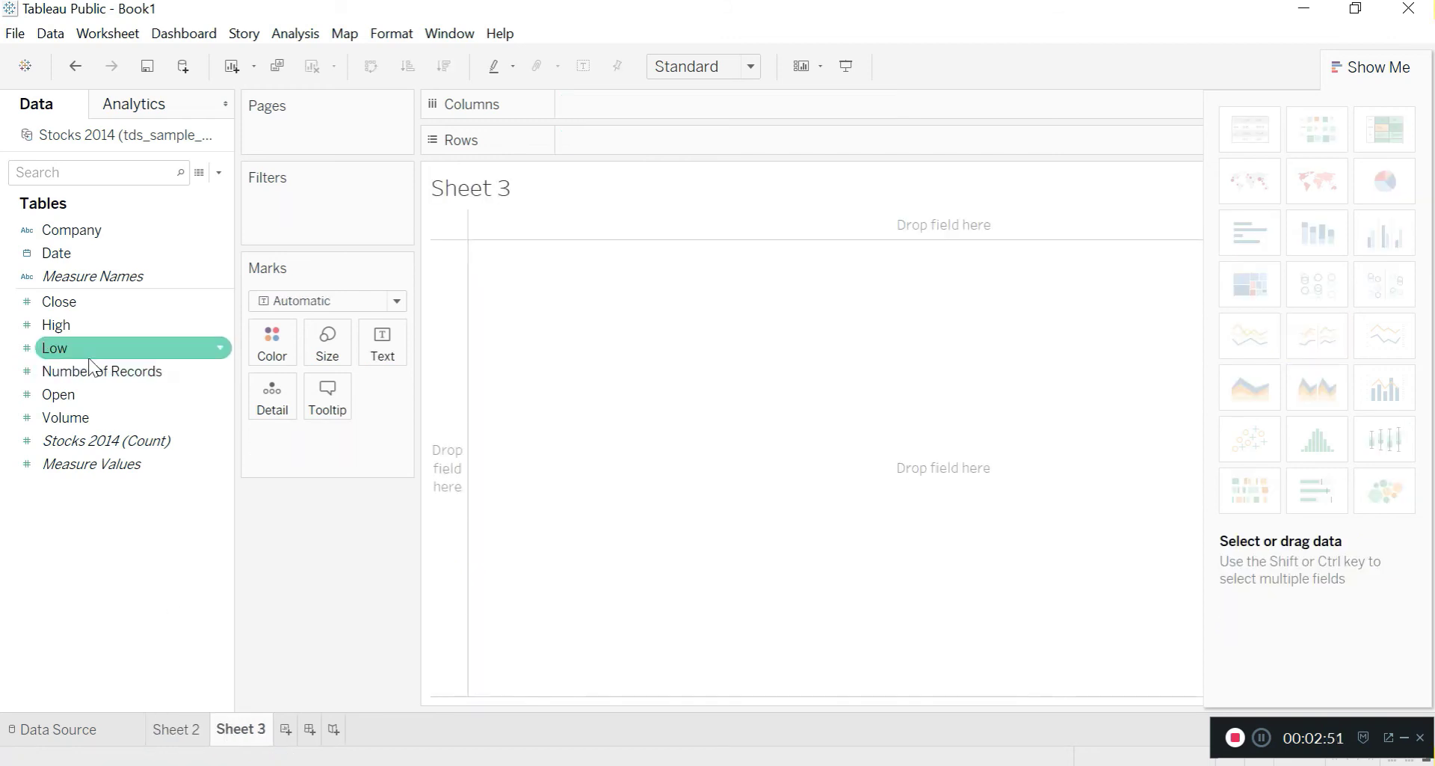
double_click(87, 254)
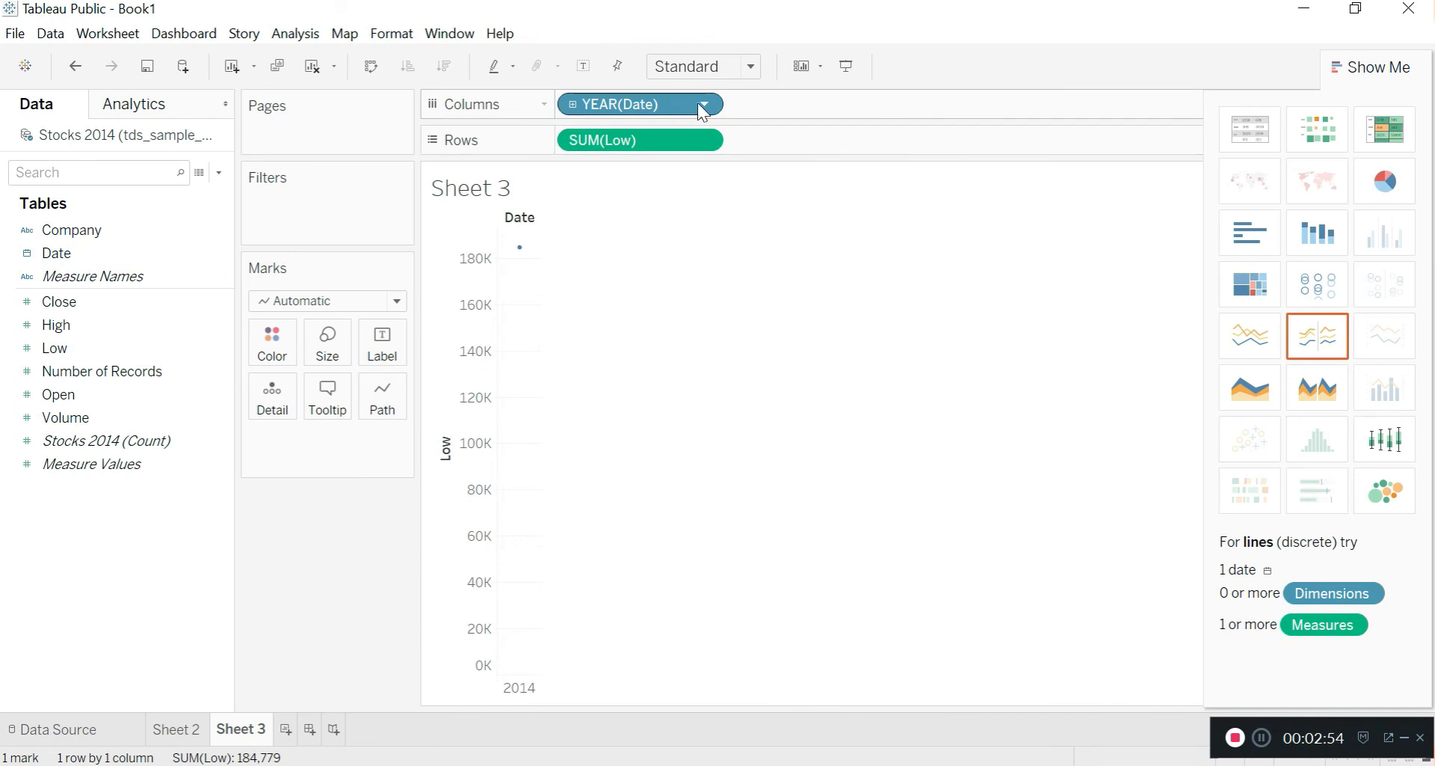
click(1244, 252)
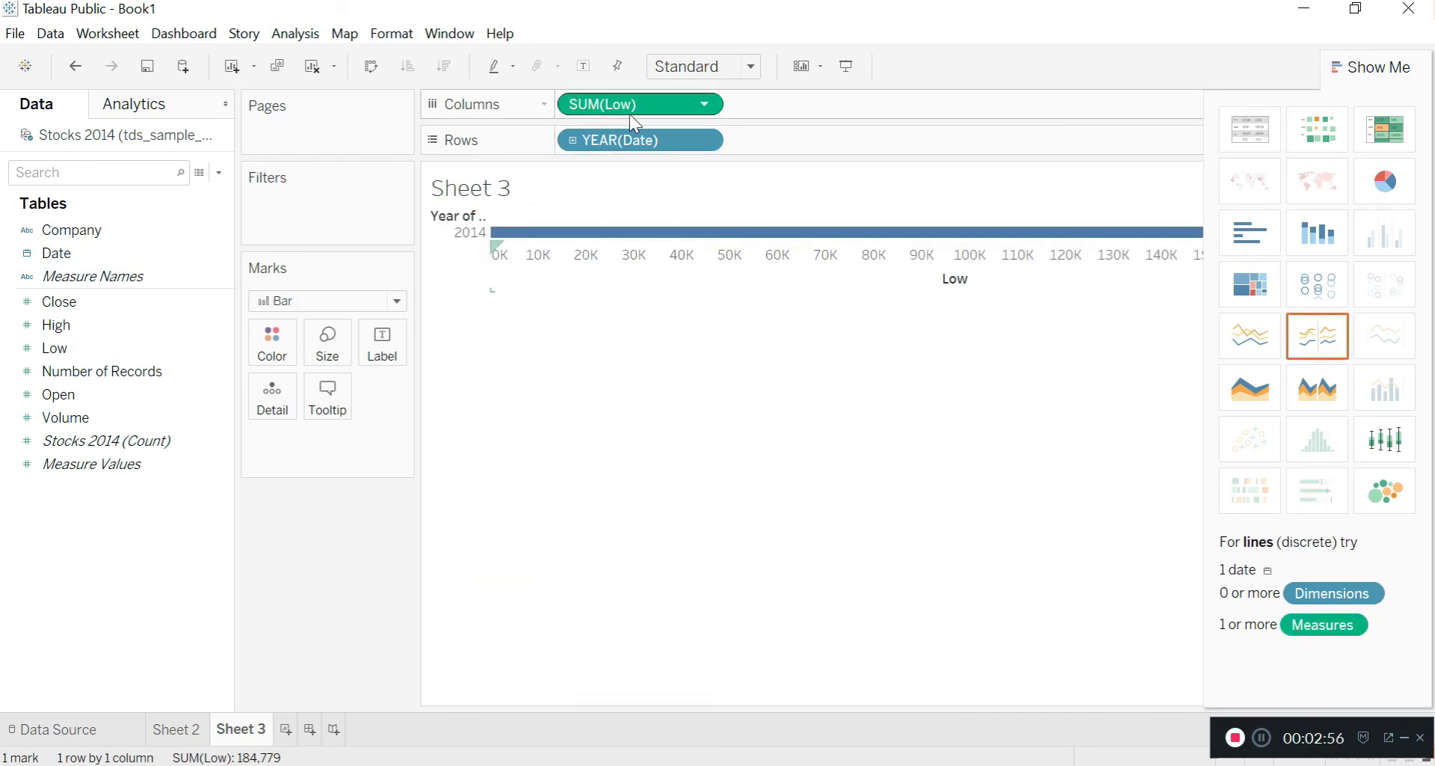
drag(643, 101, 688, 124)
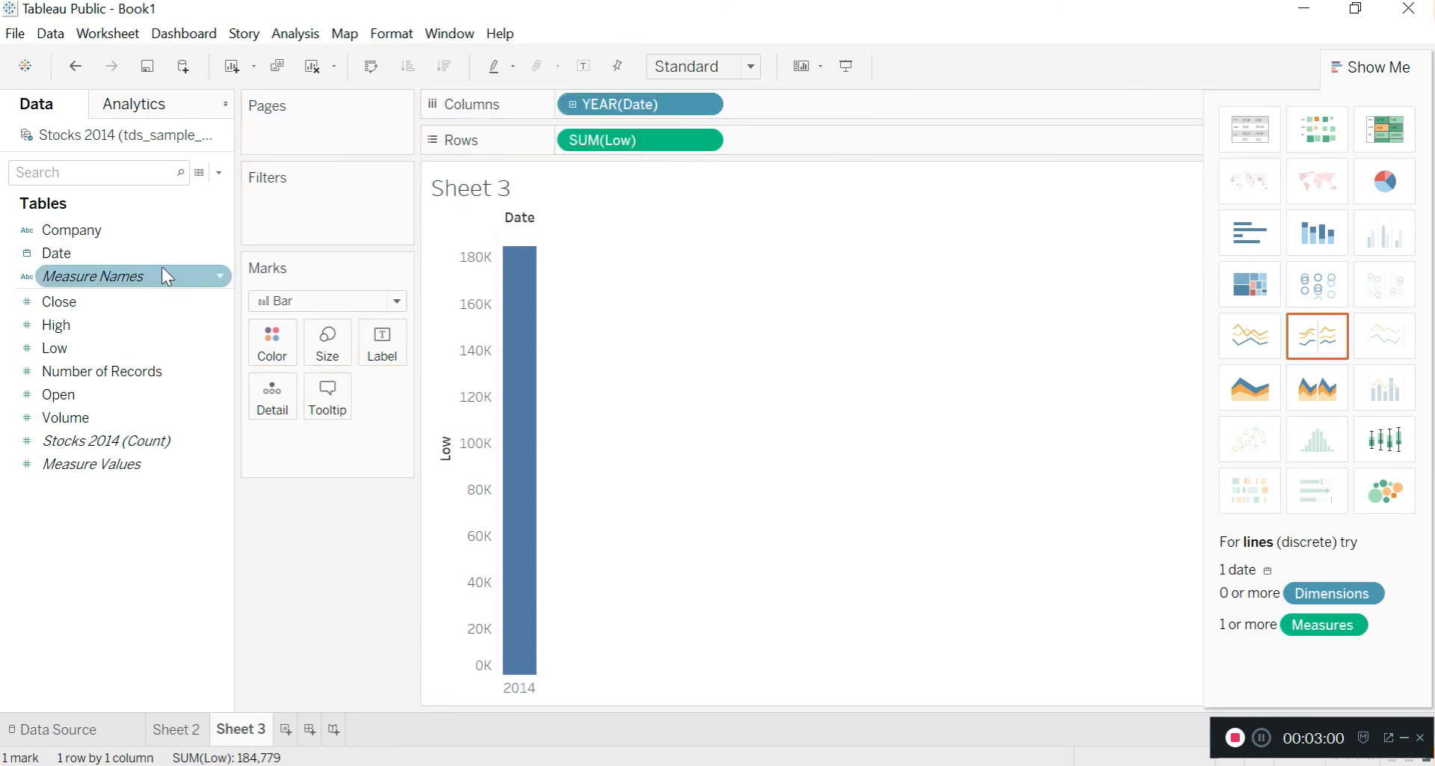
drag(72, 230, 277, 361)
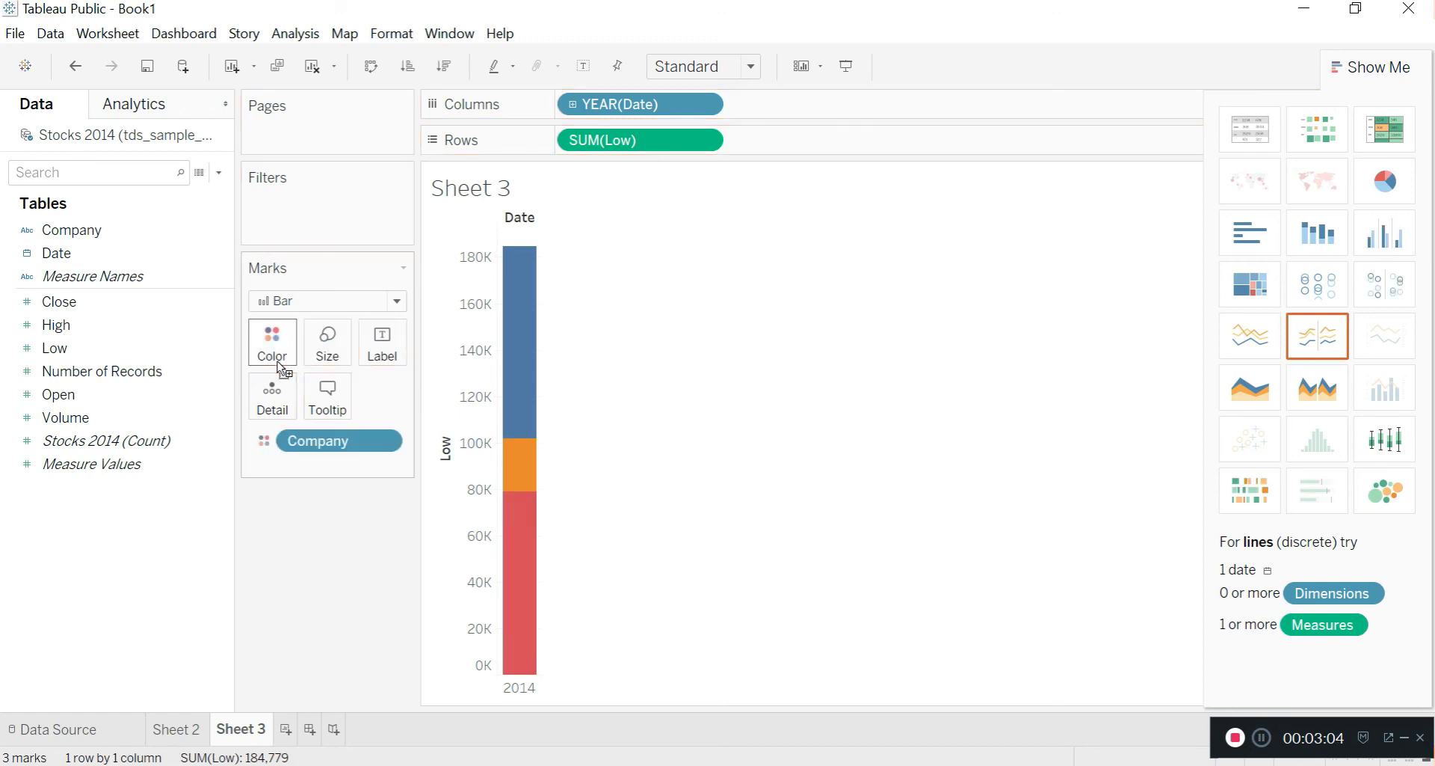
Step: Apply Sheet 2's Company filter to all worksheets using this data source, and check the filters on Sheet 3
click(176, 731)
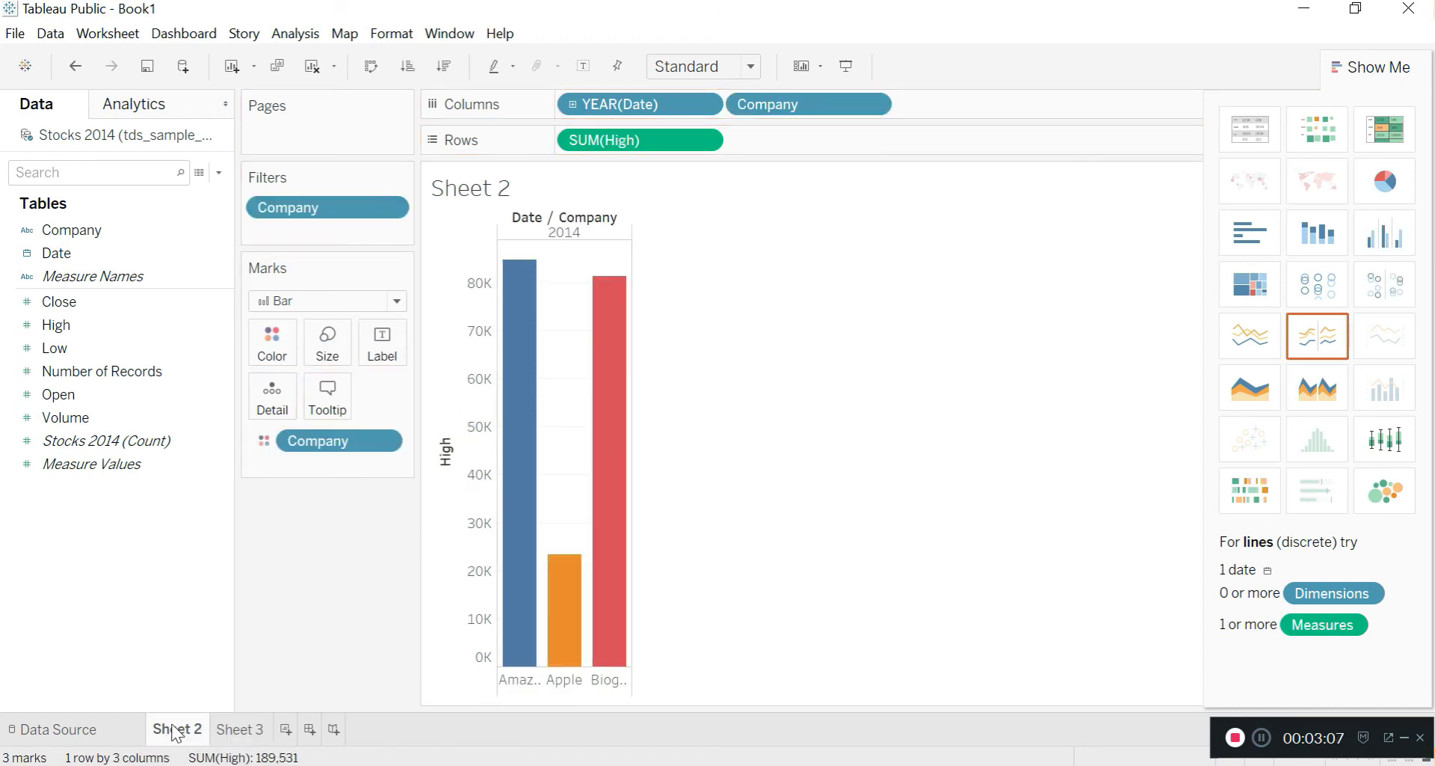
click(390, 209)
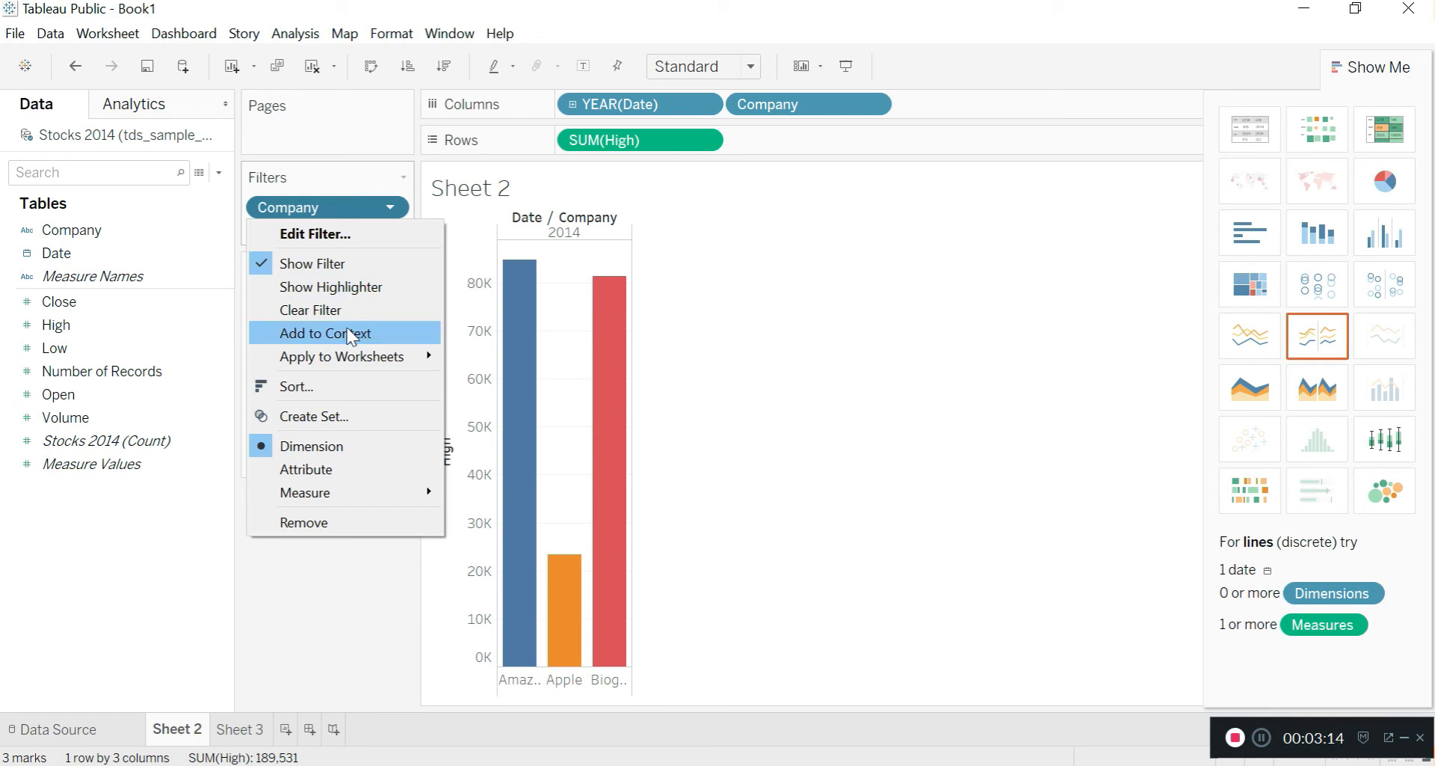
mouse_move(368, 356)
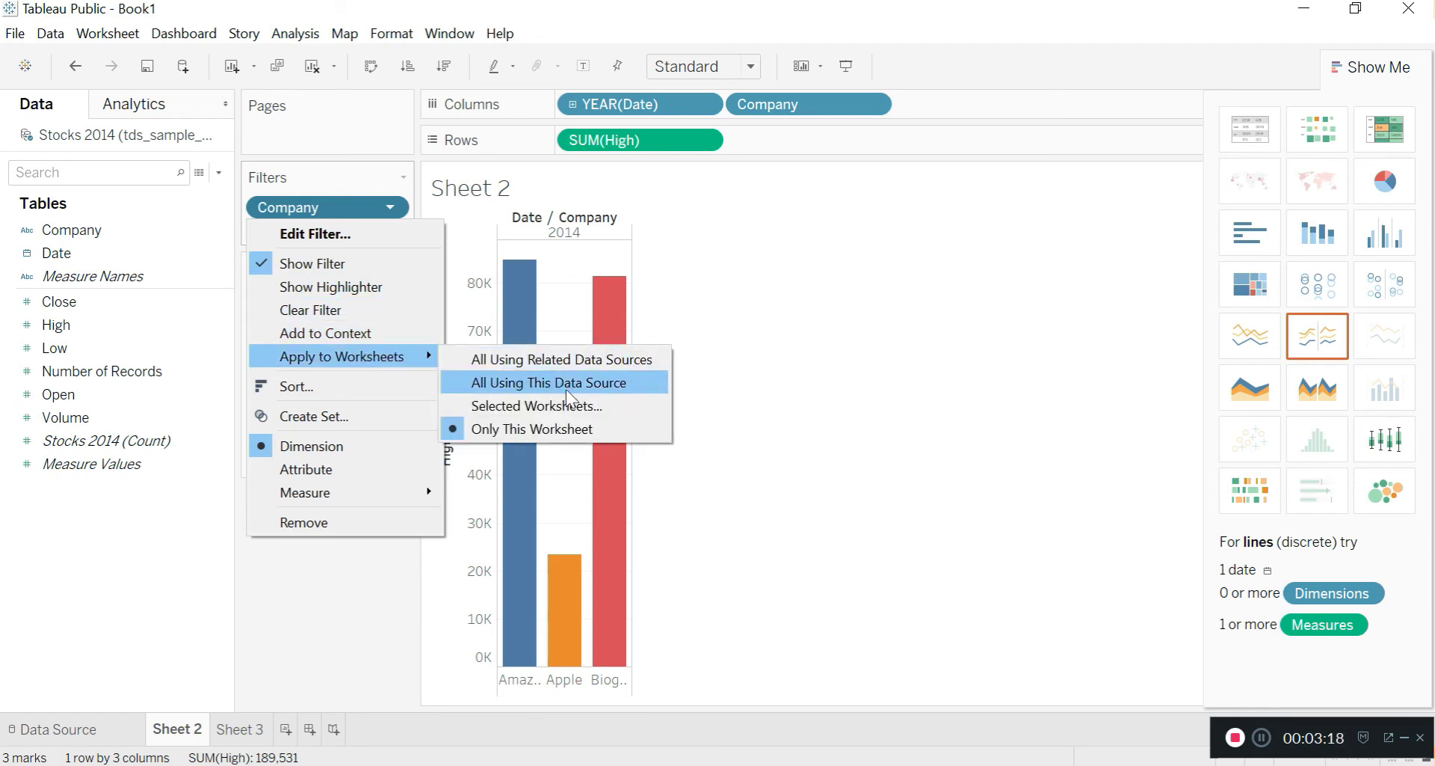
click(585, 384)
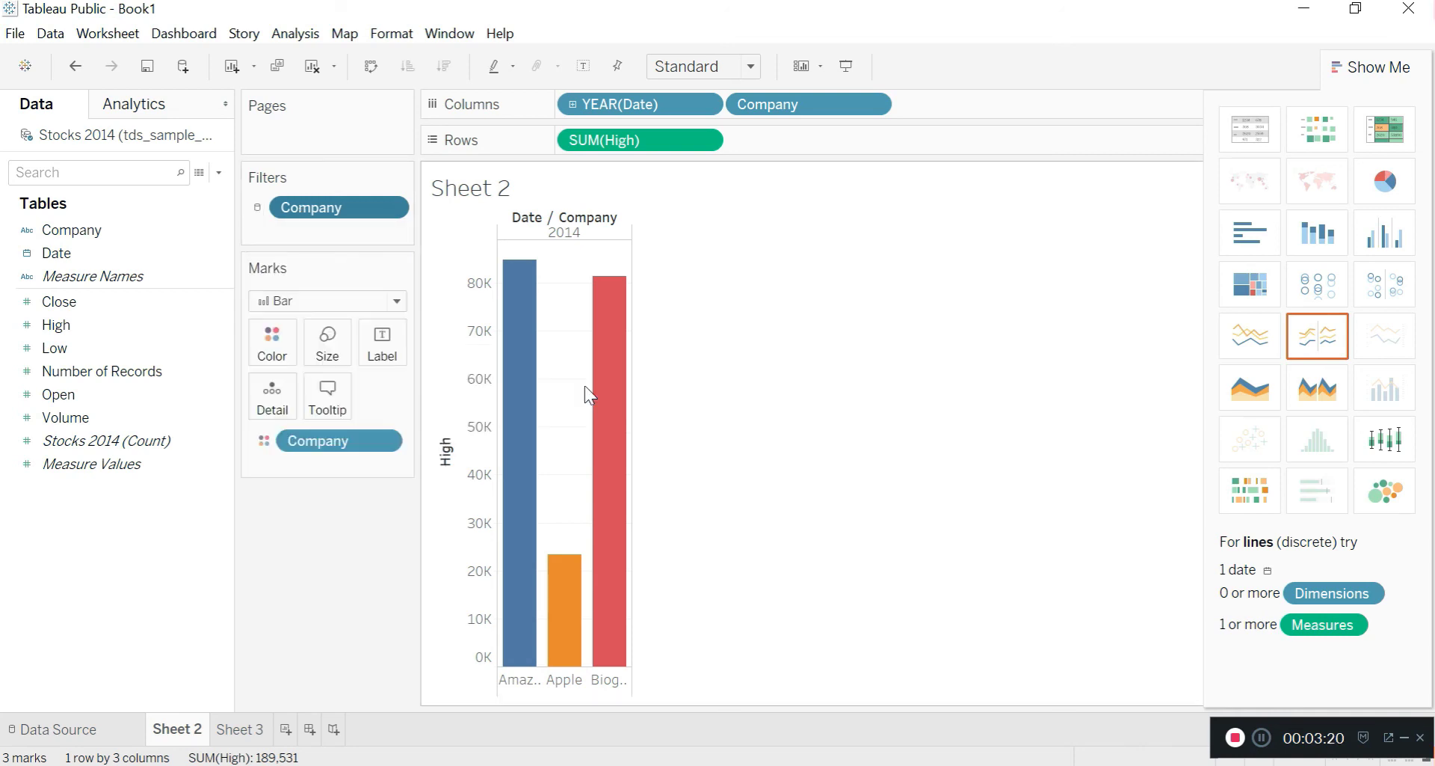
click(241, 730)
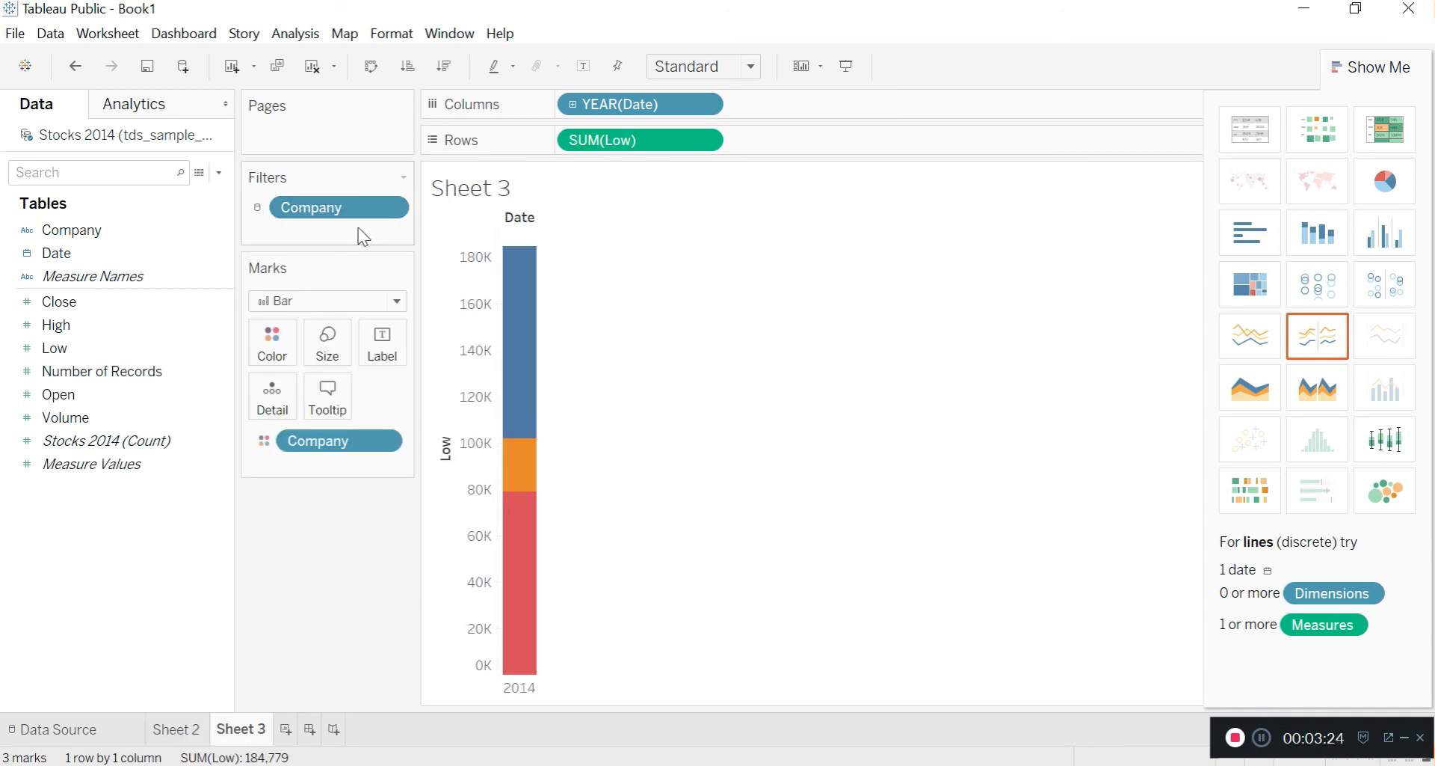
Step: Create a new dashboard and place Sheet 2, a horizontal container and Sheet 3 on it
click(308, 729)
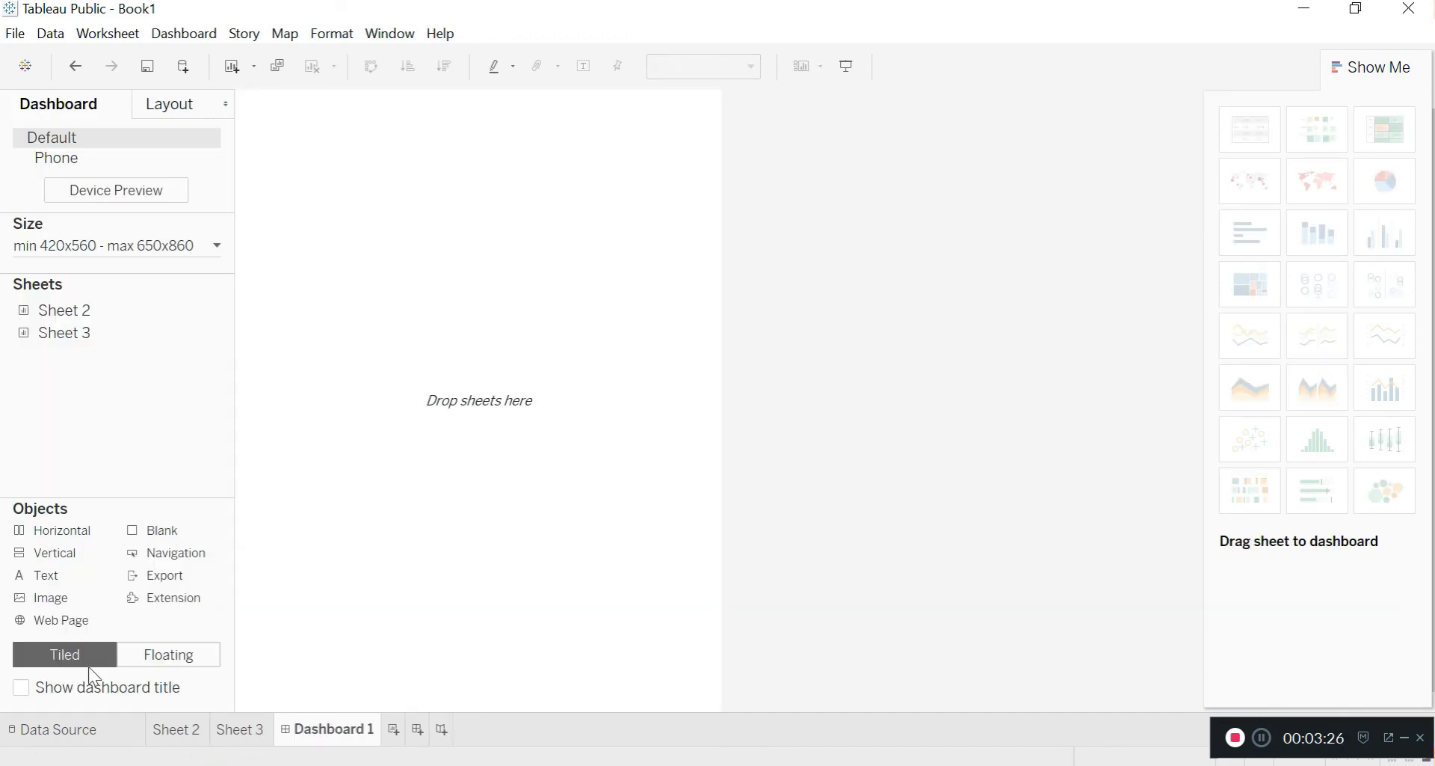
double_click(89, 311)
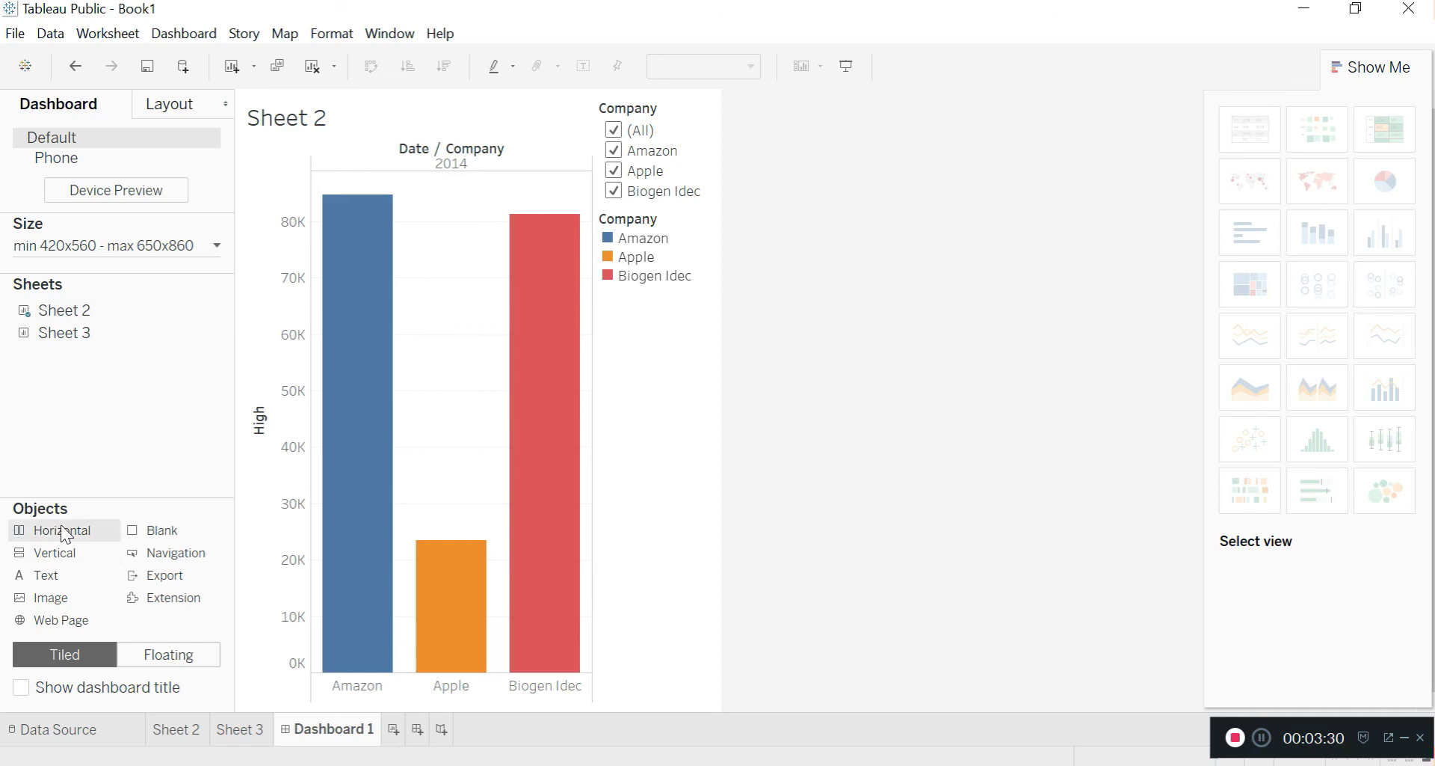
double_click(63, 529)
double_click(69, 334)
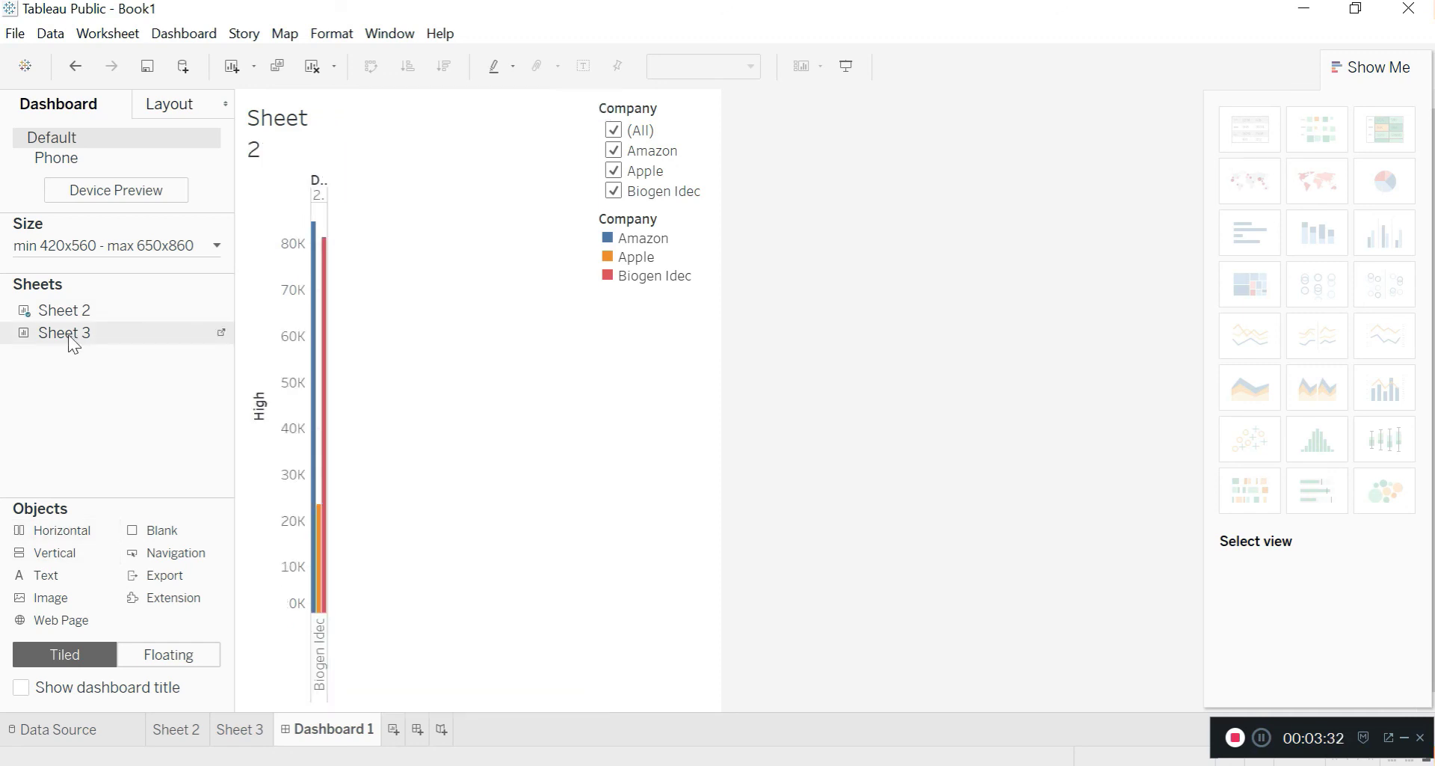
Step: Clear all companies in the new dashboard's Company filter and reselect them all
click(620, 127)
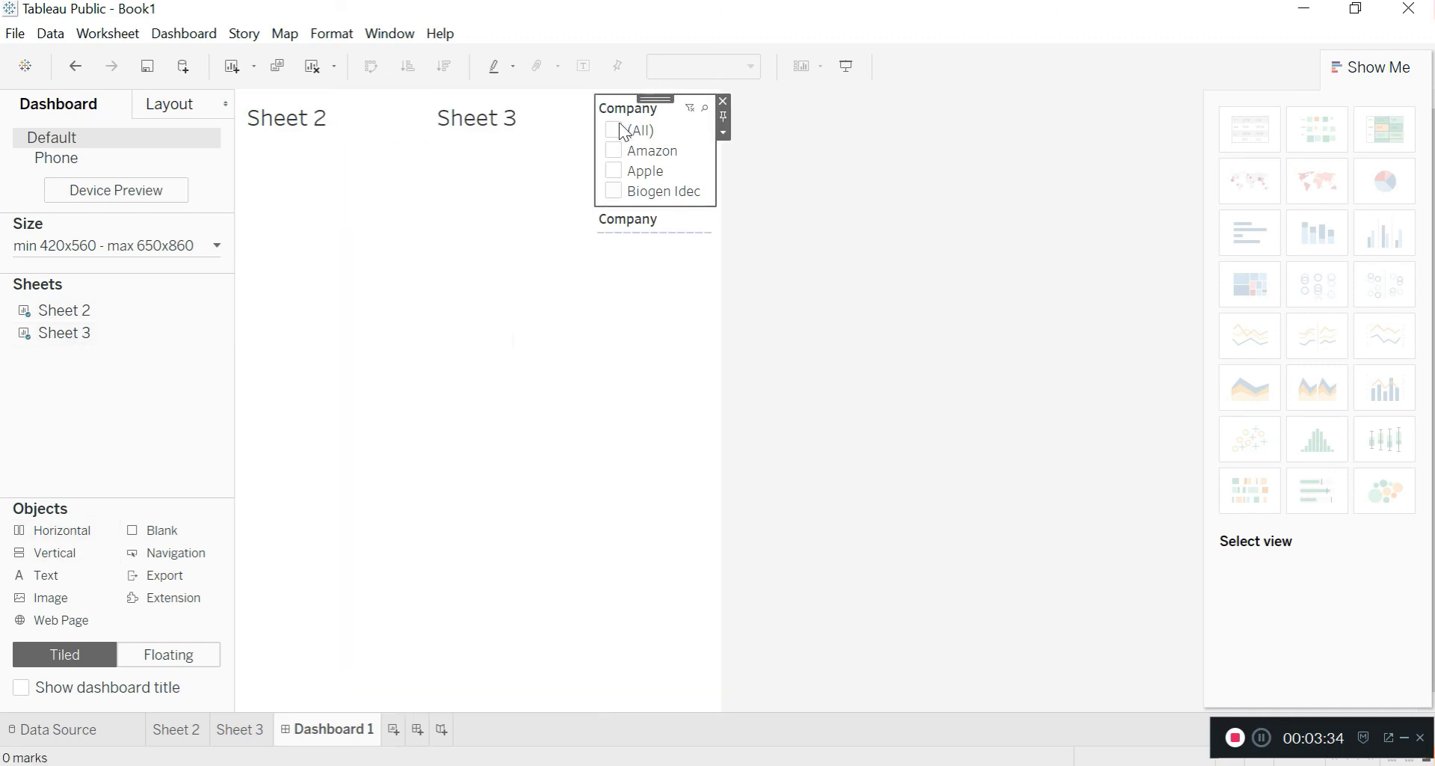
click(619, 131)
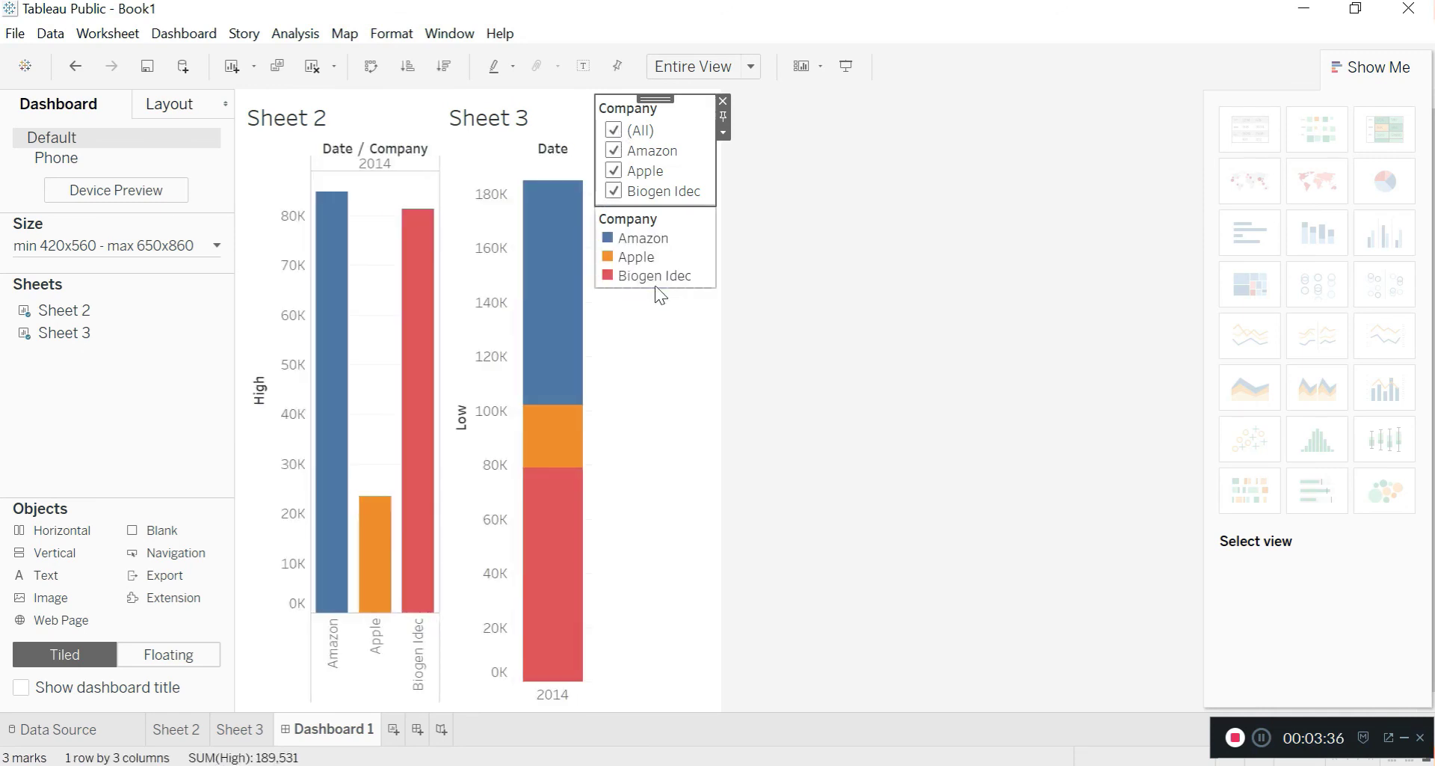